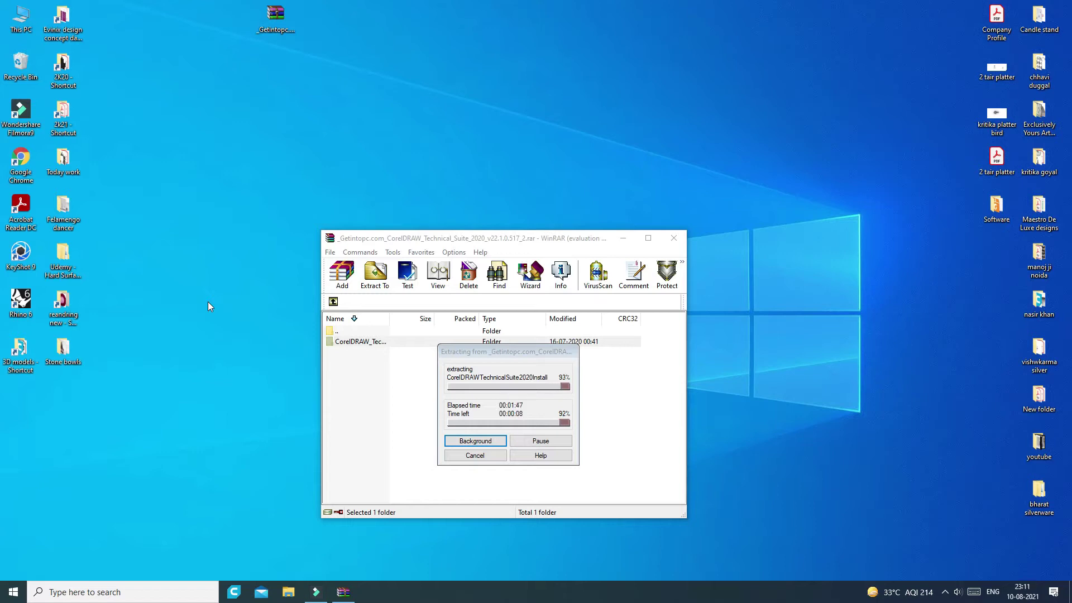
pyautogui.click(672, 238)
pyautogui.doubleClick(456, 112)
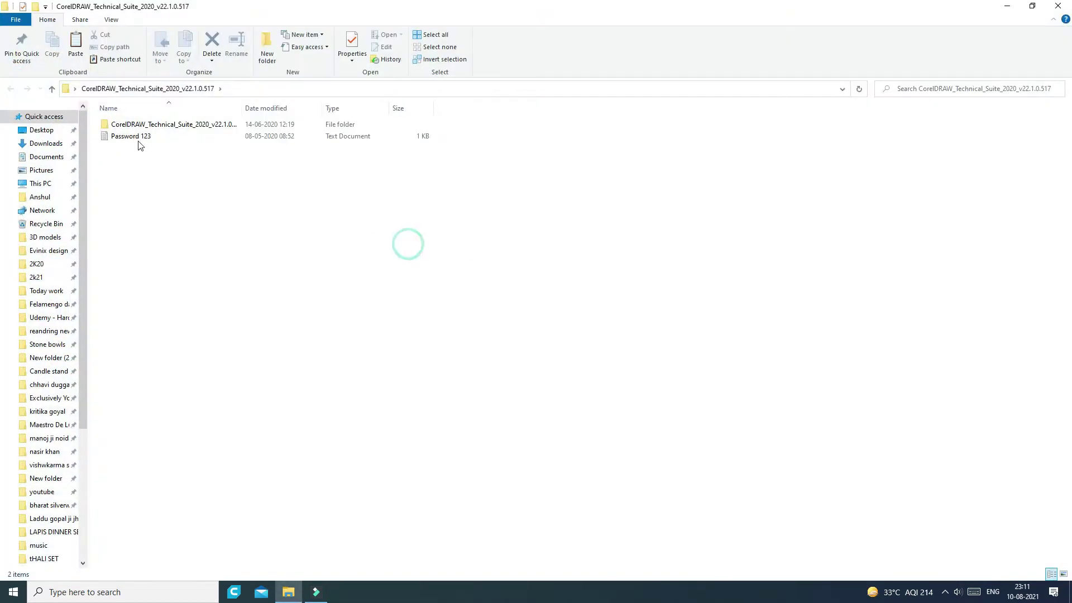
pyautogui.doubleClick(139, 137)
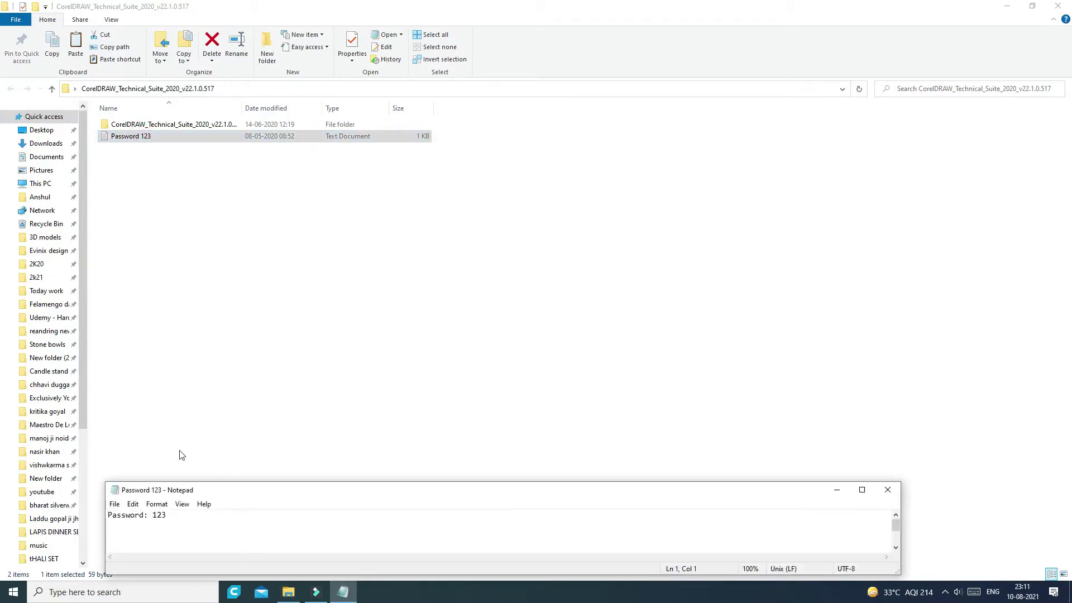
pyautogui.doubleClick(168, 515)
pyautogui.click(263, 448)
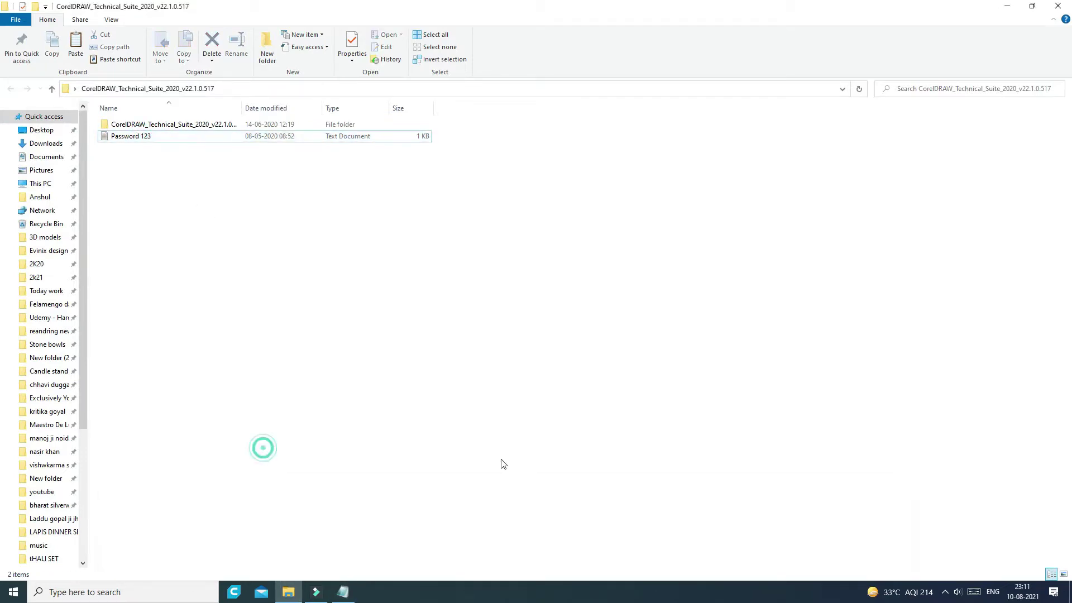
# Mount the disc image from the Setup folder inside the inner CorelDRAW_Technical_Suite_2020 folder.
pyautogui.doubleClick(173, 124)
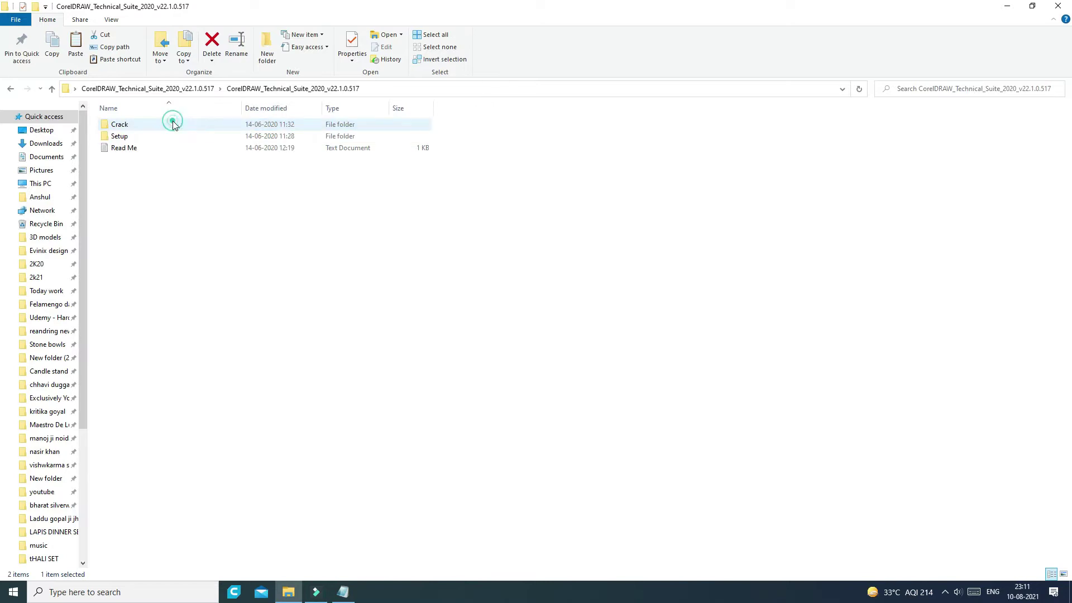
pyautogui.doubleClick(140, 135)
pyautogui.rightClick(140, 128)
pyautogui.click(144, 136)
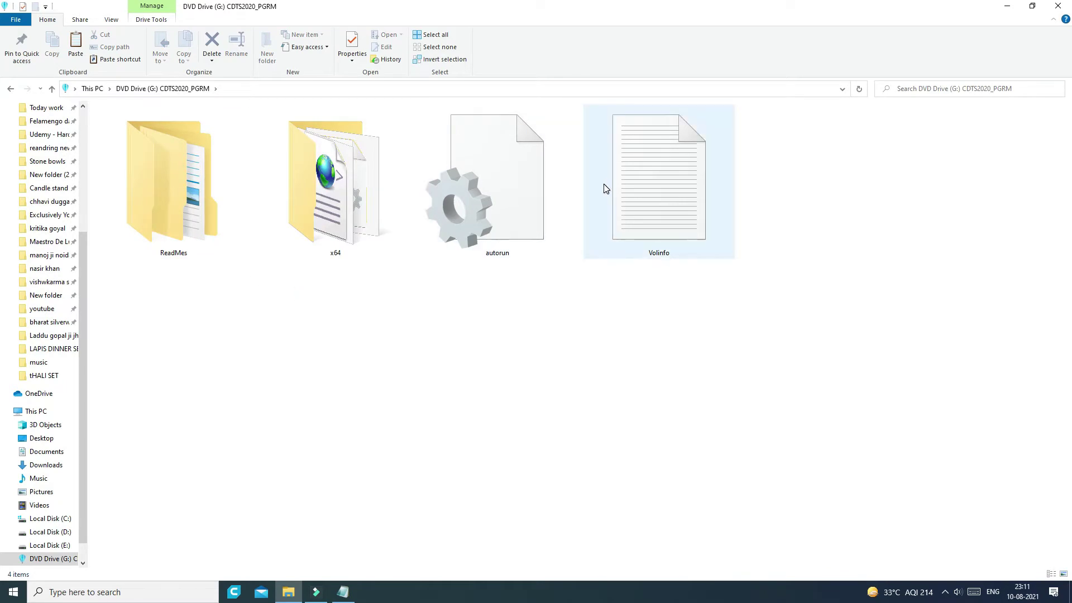
# Run the Setup application from the x64 folder of the mounted CDTS2020_PGRM drive.
pyautogui.click(343, 198)
pyautogui.doubleClick(343, 198)
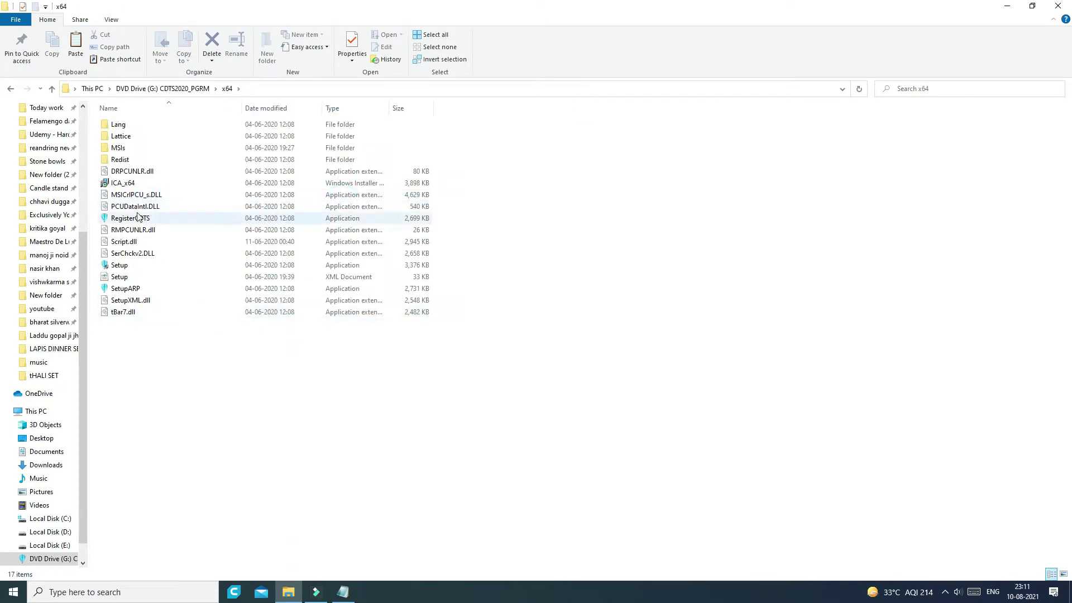
pyautogui.doubleClick(119, 265)
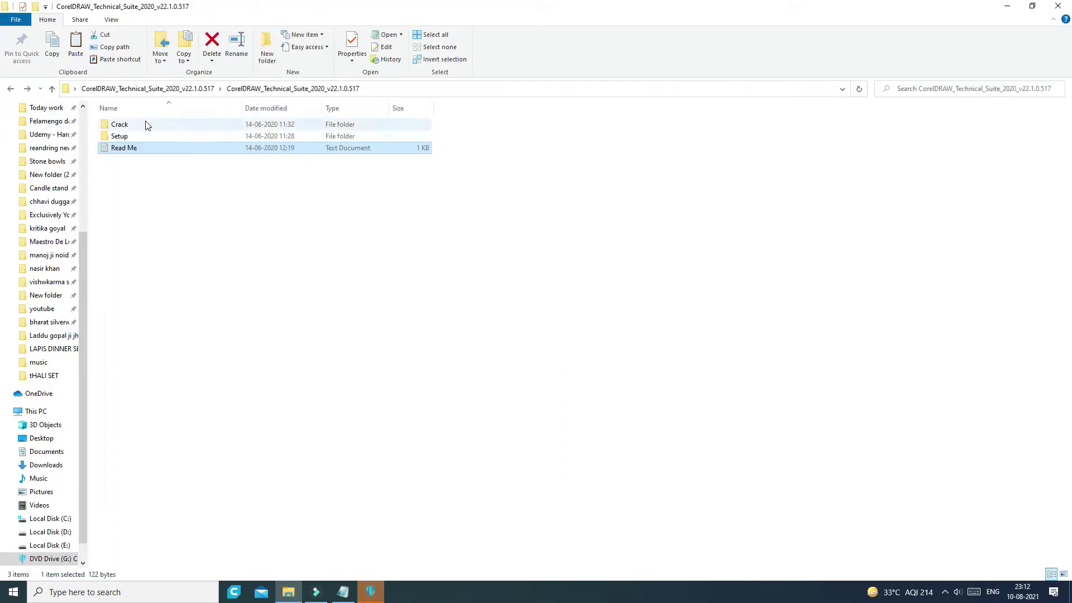
# Read the READ ME and Instructions text files in the Crack folder.
pyautogui.doubleClick(143, 124)
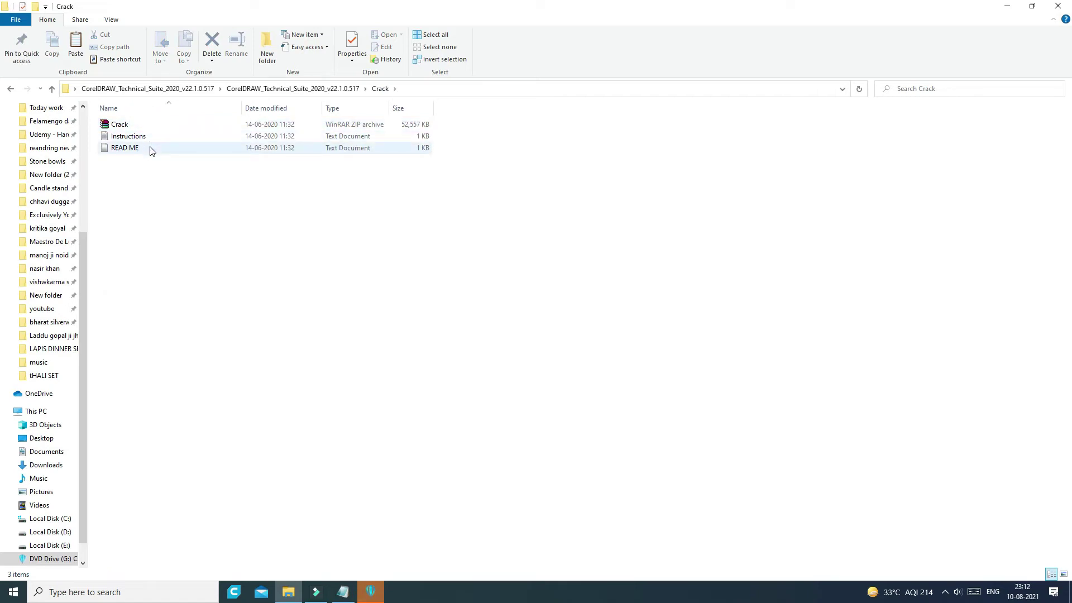
pyautogui.doubleClick(154, 147)
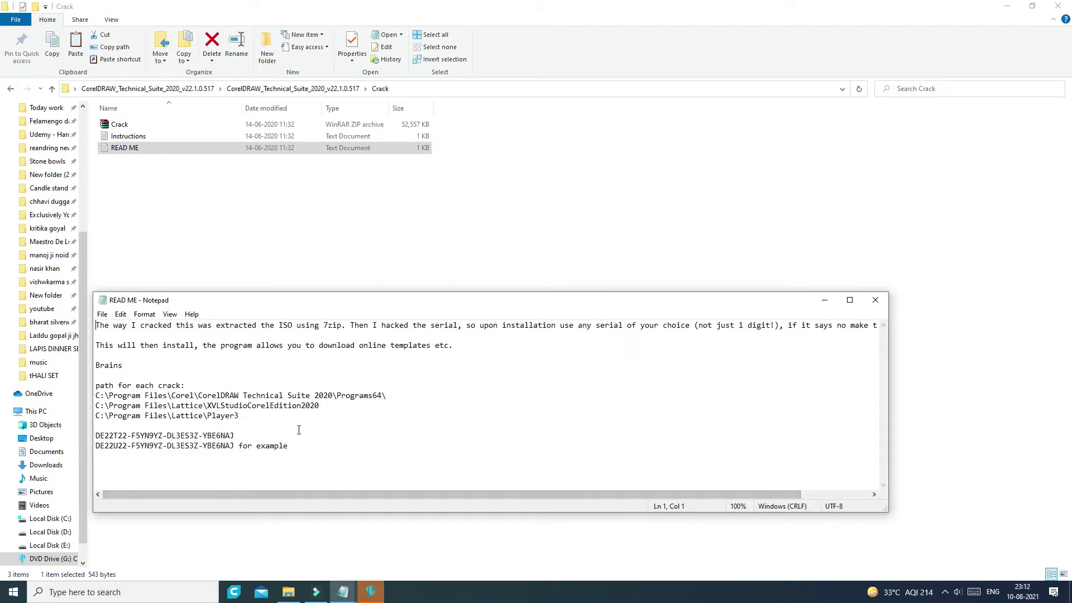
pyautogui.click(872, 299)
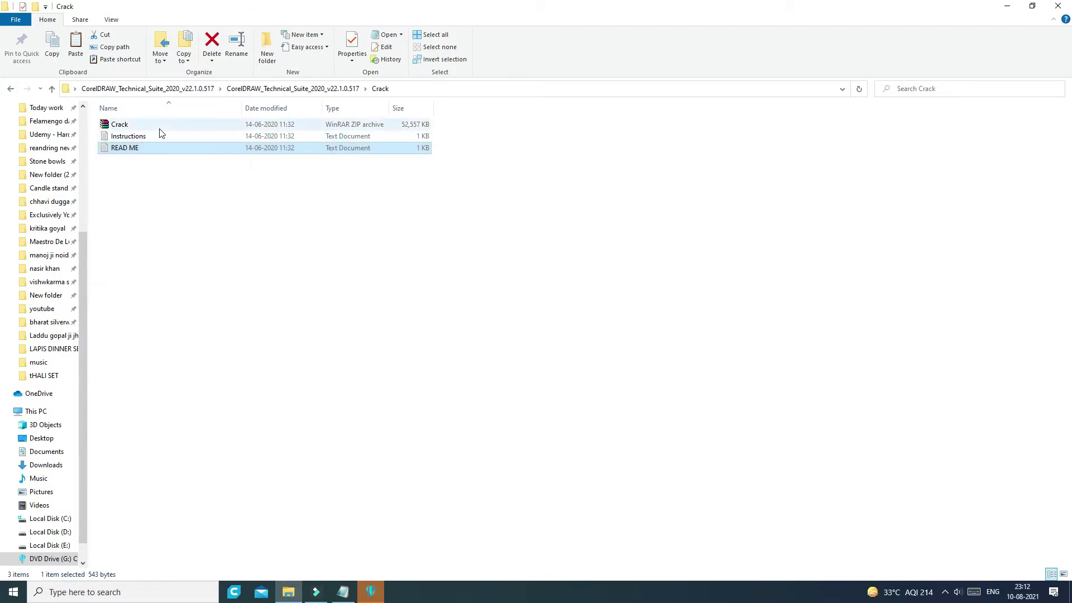
pyautogui.doubleClick(143, 137)
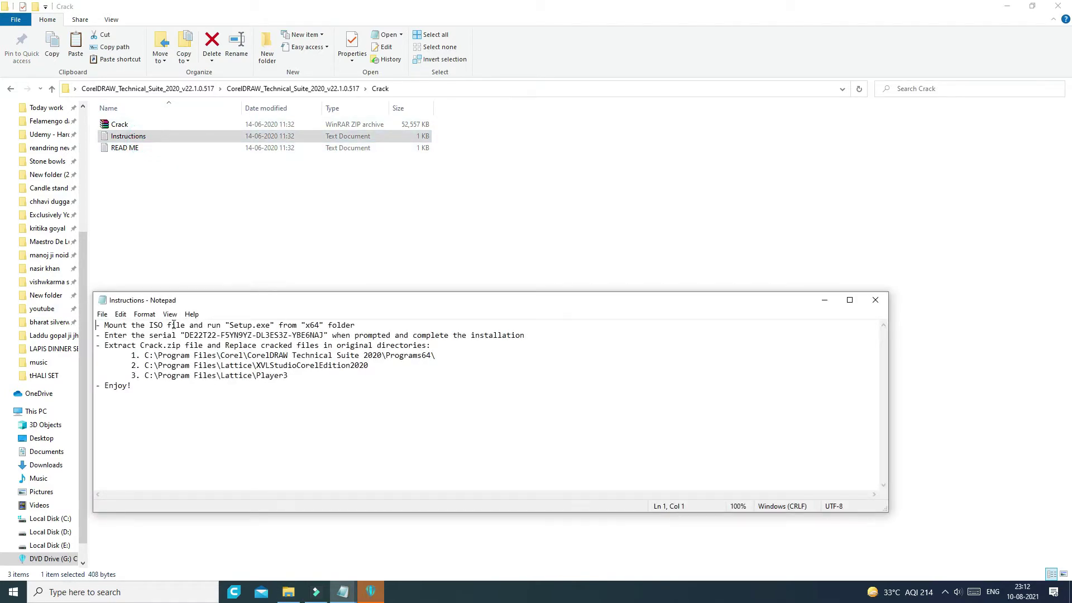
# Copy the serial number from the second line of the Instructions file.
pyautogui.moveTo(105, 339); pyautogui.dragTo(522, 336)
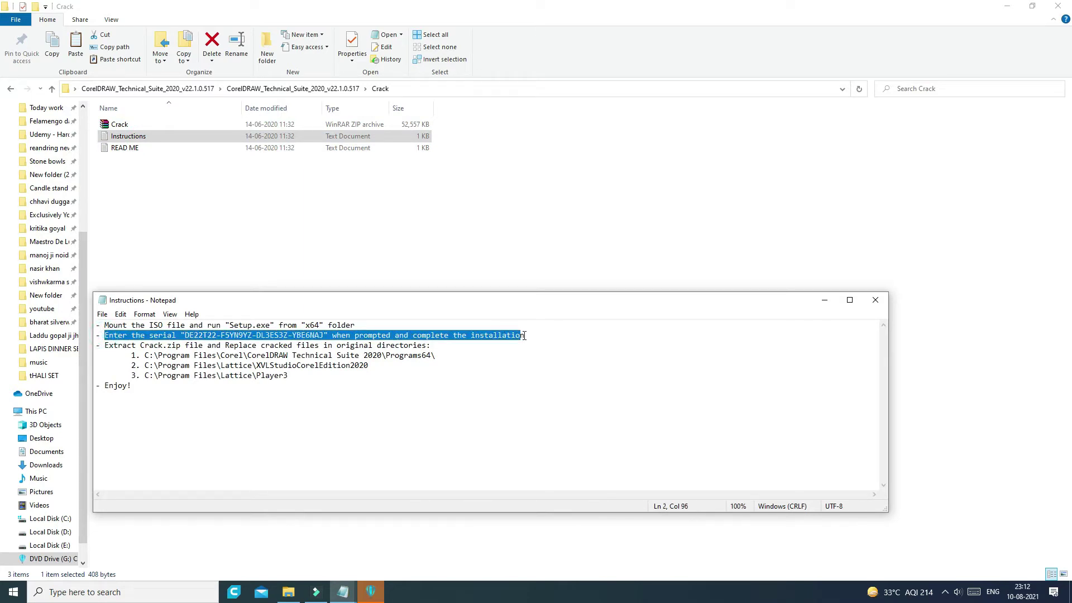
pyautogui.moveTo(185, 337); pyautogui.dragTo(323, 337)
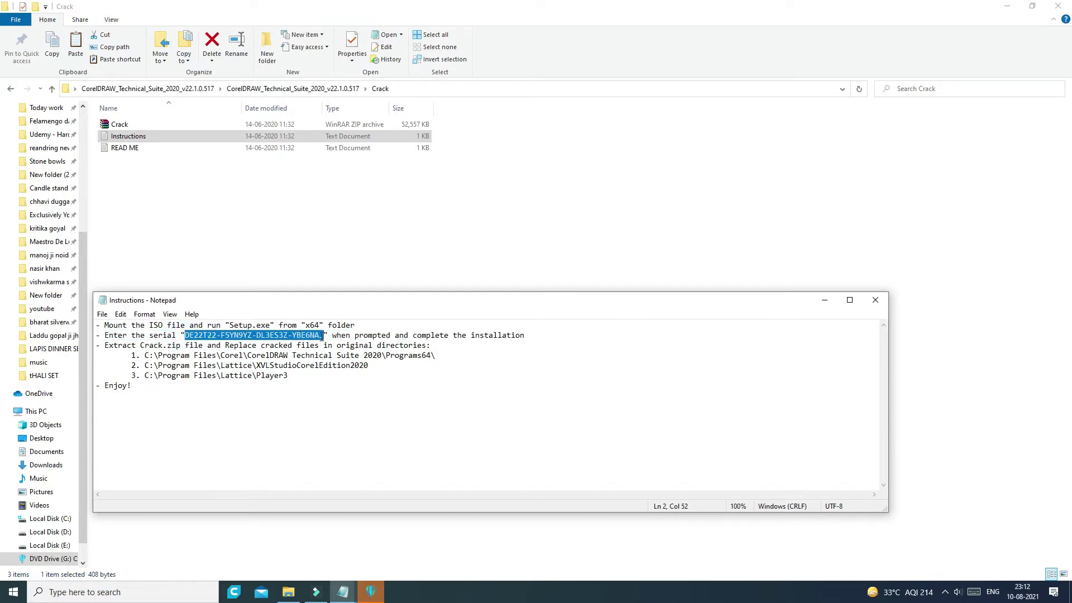
pyautogui.hotkey('ctrl', 'c')
# Accept the licence agreement in the CorelDRAW Technical Suite 2020 installer and paste the copied serial number into its field.
pyautogui.click(371, 592)
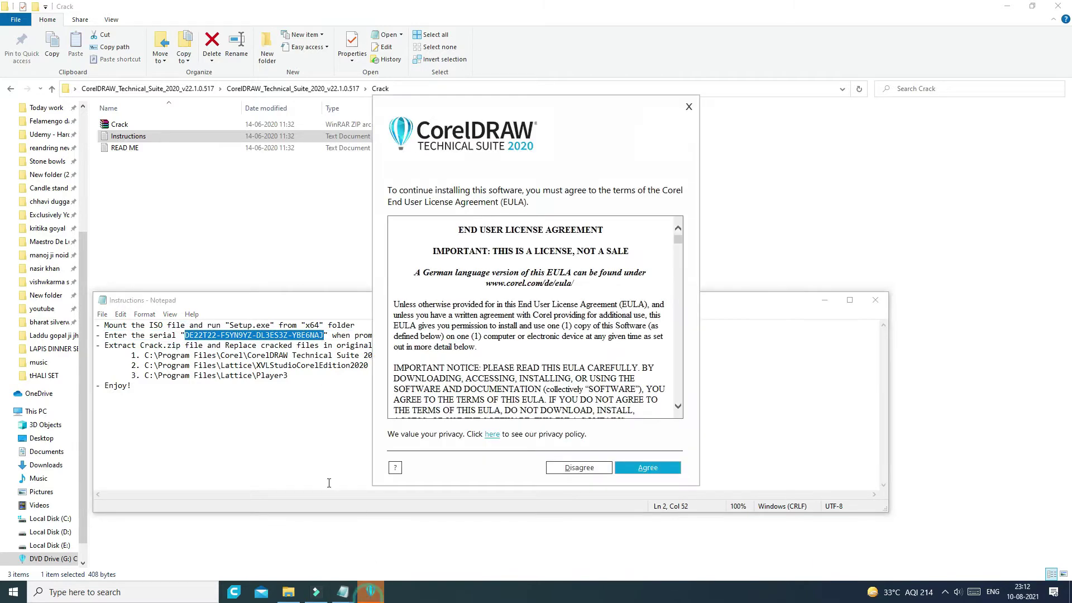
pyautogui.click(648, 469)
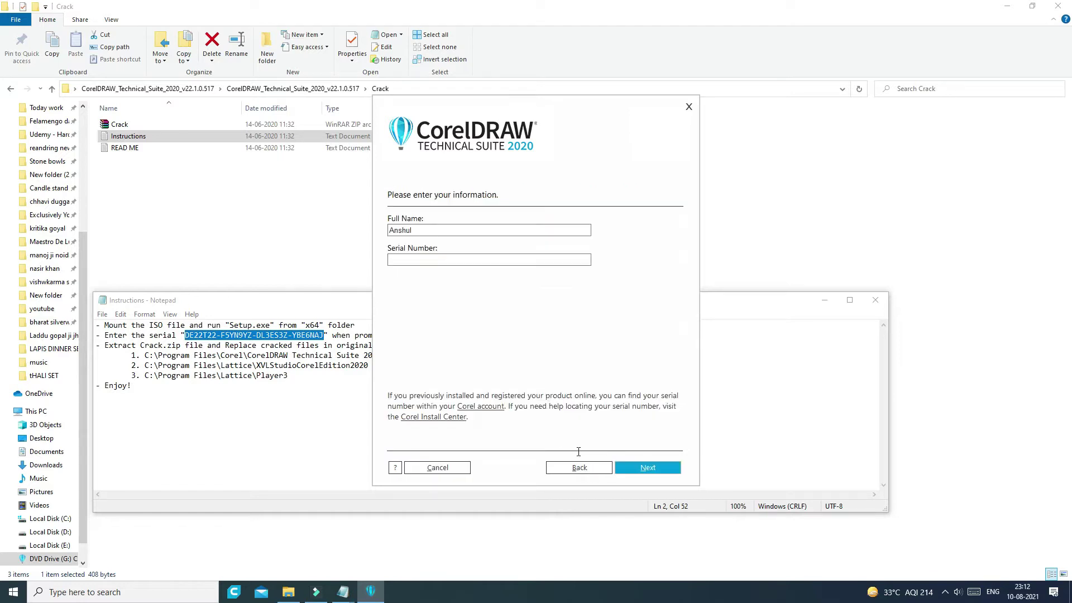
pyautogui.click(428, 259)
pyautogui.hotkey('ctrl', 'v')
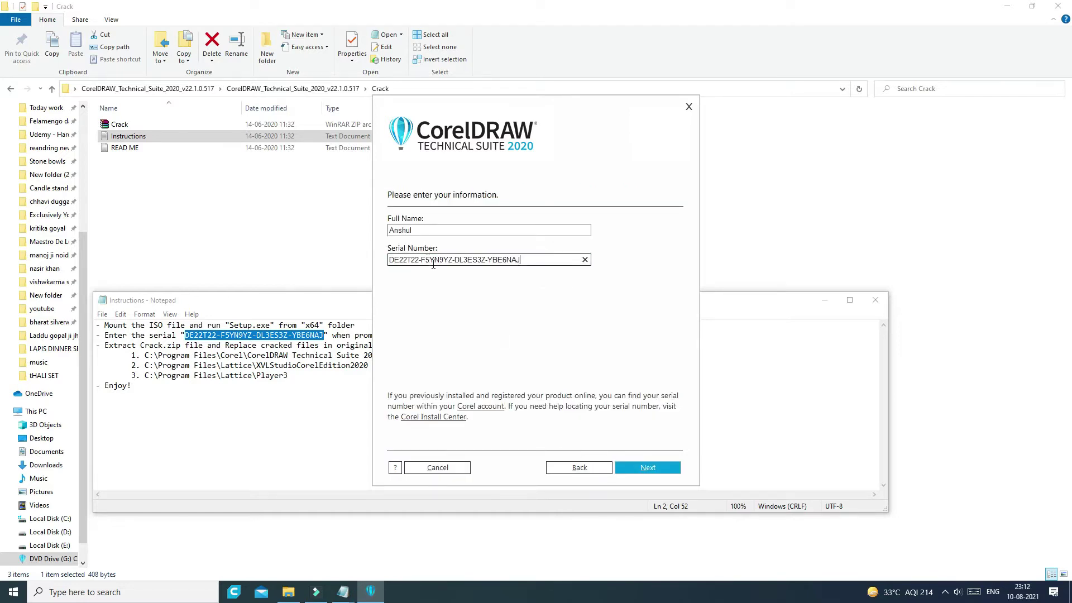
pyautogui.click(655, 472)
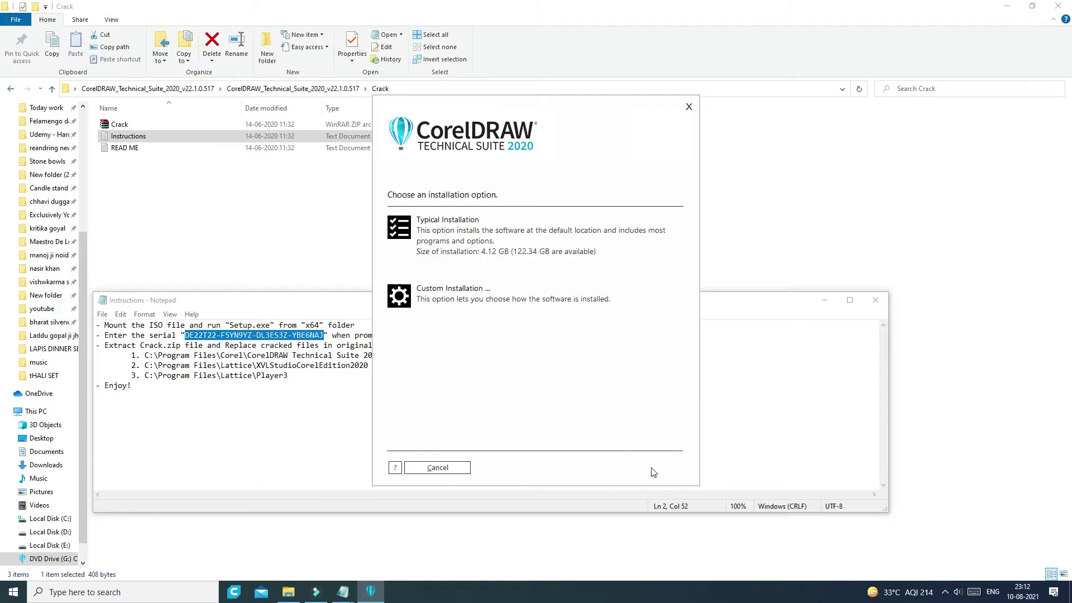
# Start the Typical Installation and minimise the open windows to show the desktop.
pyautogui.click(439, 234)
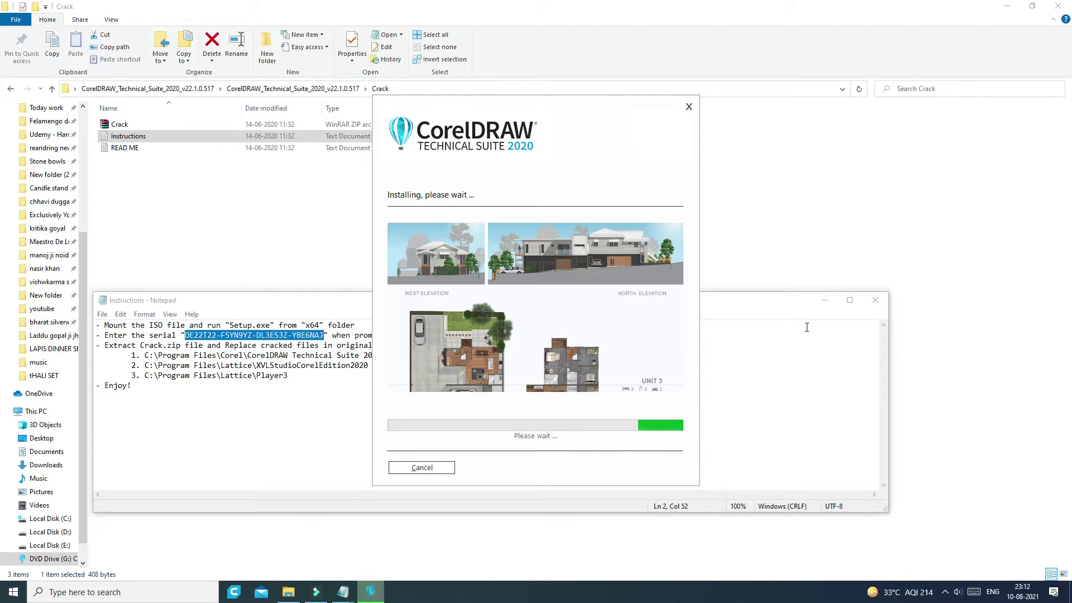
pyautogui.press('super+d')
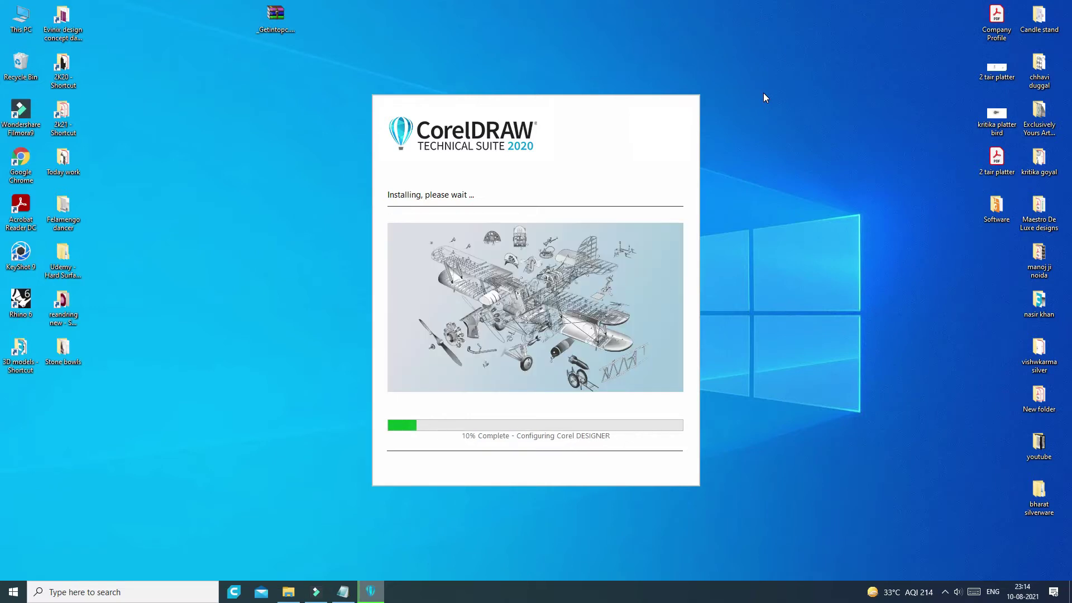
pyautogui.rightClick(994, 72)
pyautogui.click(877, 230)
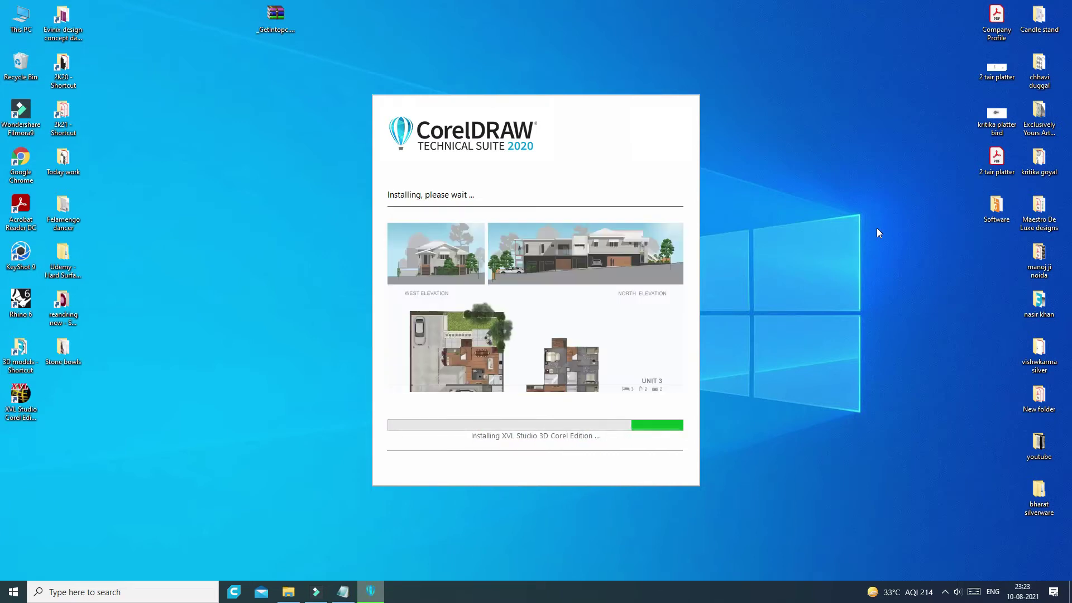
# Look through the installed programs for the CorelDRAW Technical Suite 2020 folder and expand it.
pyautogui.press('super')
pyautogui.scroll(-5, 113, 391)
pyautogui.click(243, 185)
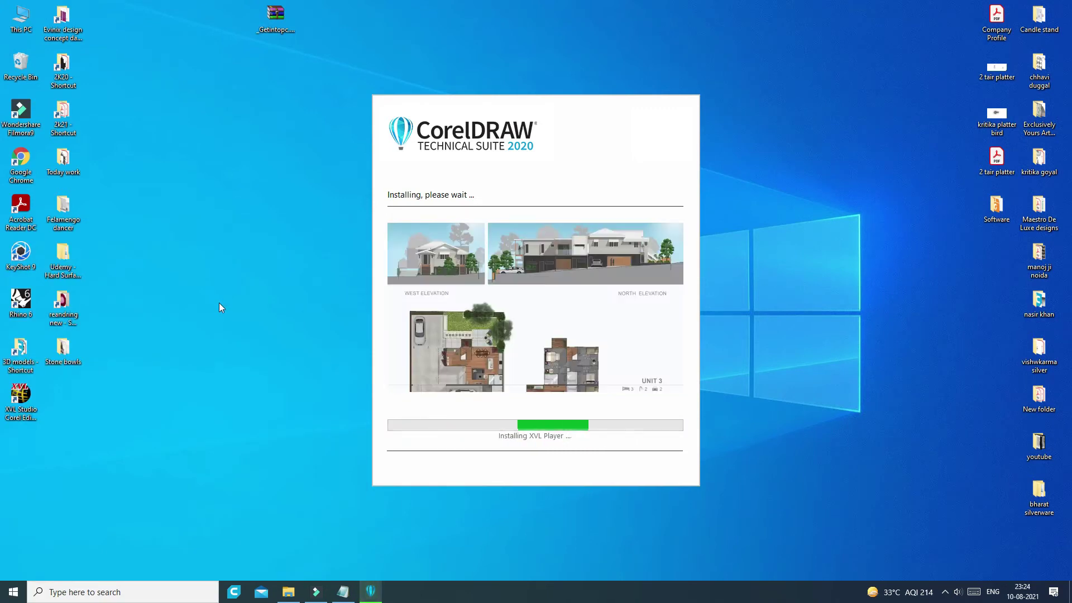
pyautogui.press('super')
pyautogui.click(138, 424)
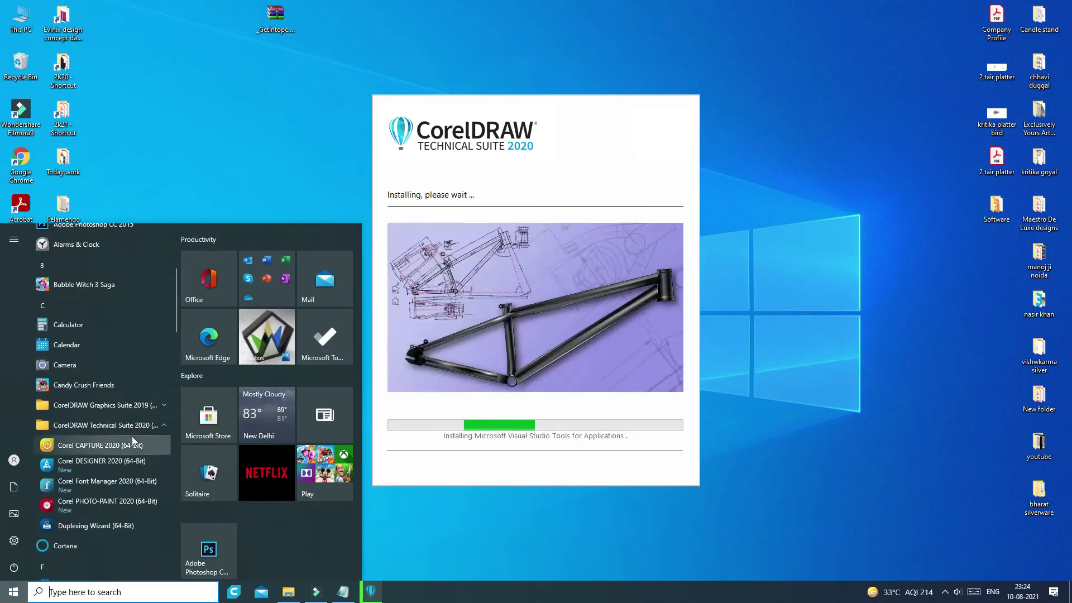
pyautogui.click(286, 162)
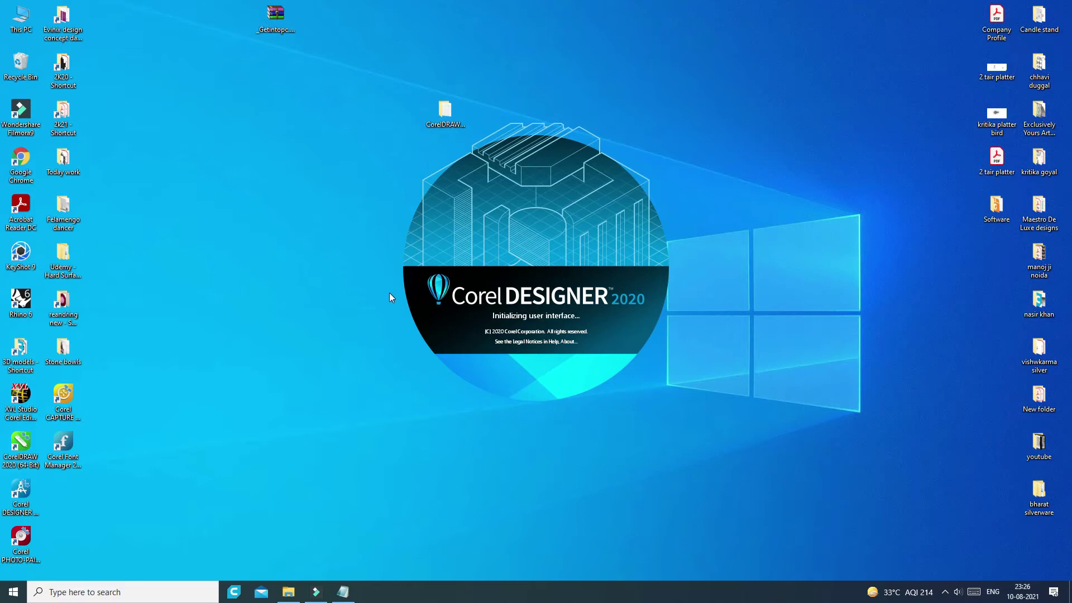
# Move the extracted suite folder beside the downloaded archive on the desktop and open the Crack archive inside it.
pyautogui.moveTo(441, 108); pyautogui.dragTo(167, 14)
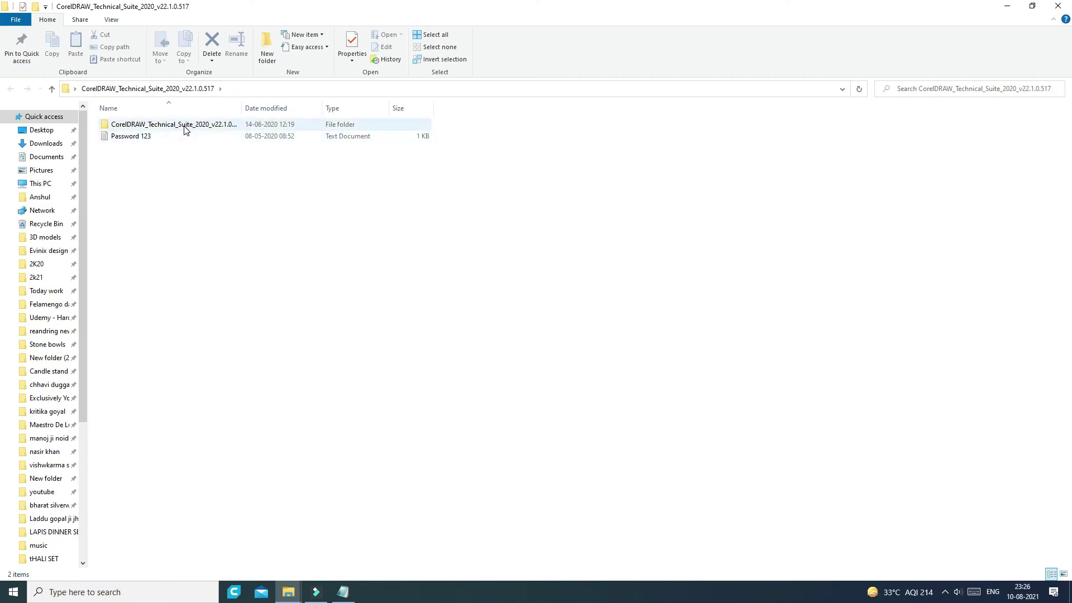
pyautogui.click(186, 127)
pyautogui.doubleClick(185, 127)
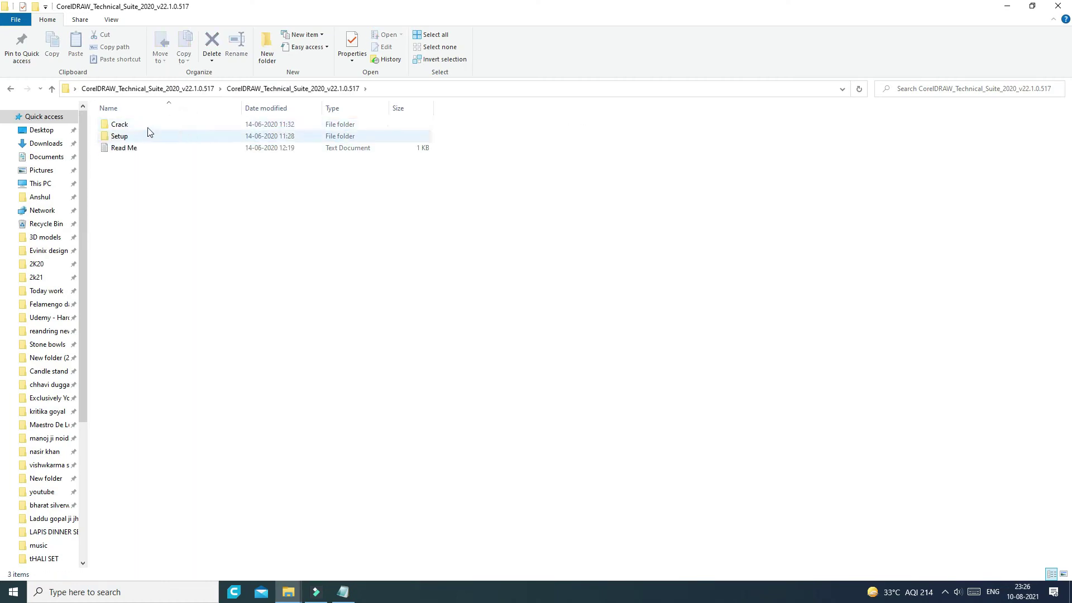
pyautogui.doubleClick(119, 124)
pyautogui.doubleClick(119, 124)
# Extract the CorelDRAW Technical Suite 2020, XVLStudioCorelEdition2020 and XVL Player-Brains folders from the archive into the Crack folder.
pyautogui.click(362, 360)
pyautogui.keyDown('shift'); pyautogui.click(349, 351); pyautogui.keyUp('shift')
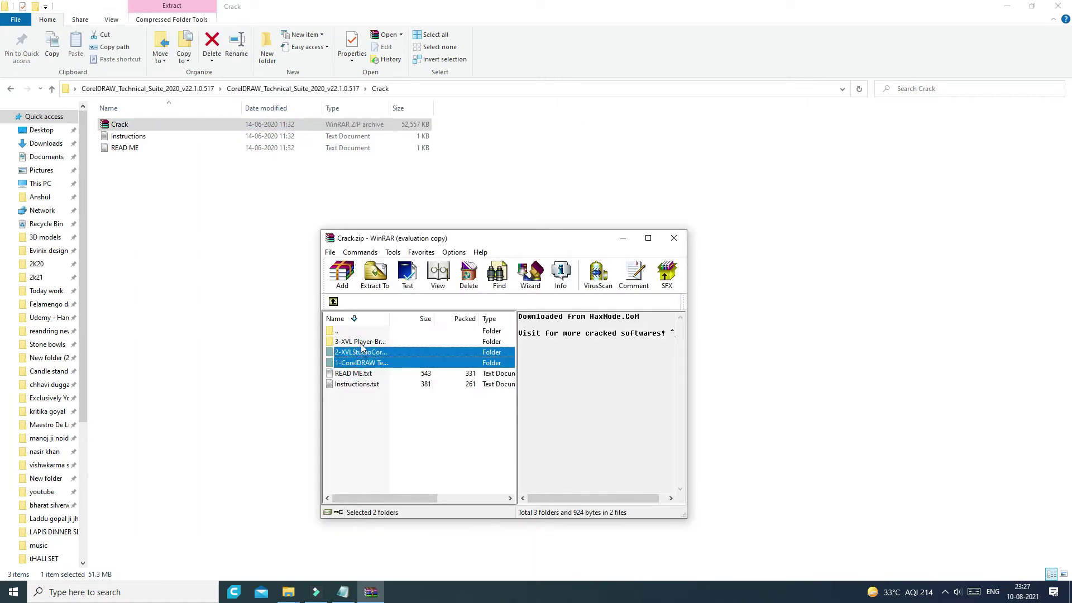
pyautogui.keyDown('shift'); pyautogui.click(346, 342); pyautogui.keyUp('shift')
pyautogui.moveTo(346, 342); pyautogui.dragTo(227, 260)
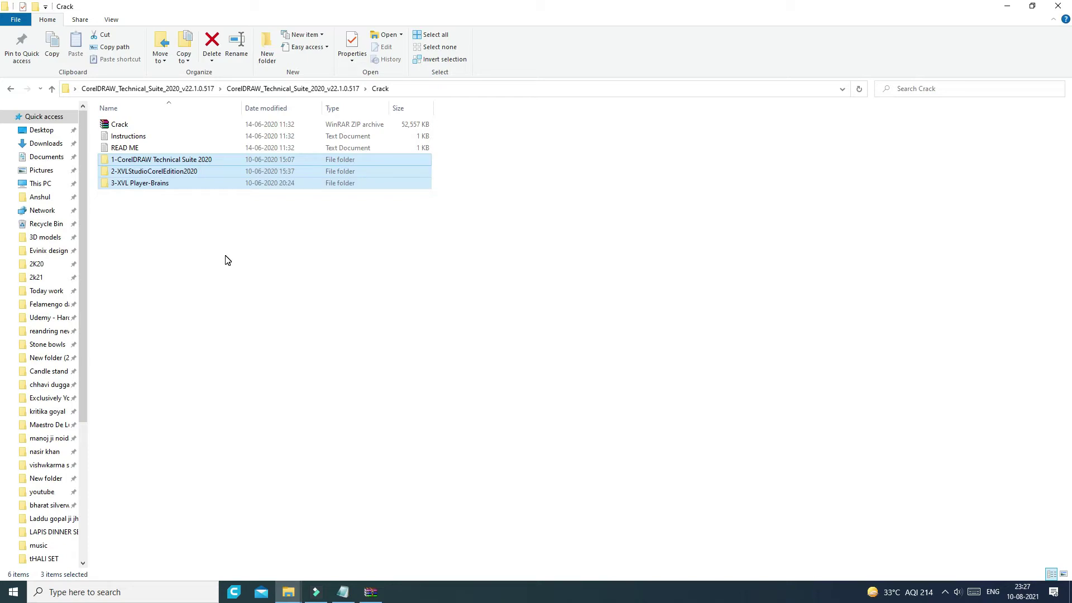
pyautogui.click(228, 260)
# Clear away the folder and archive windows and skip the Corel account sign-in.
pyautogui.click(1007, 6)
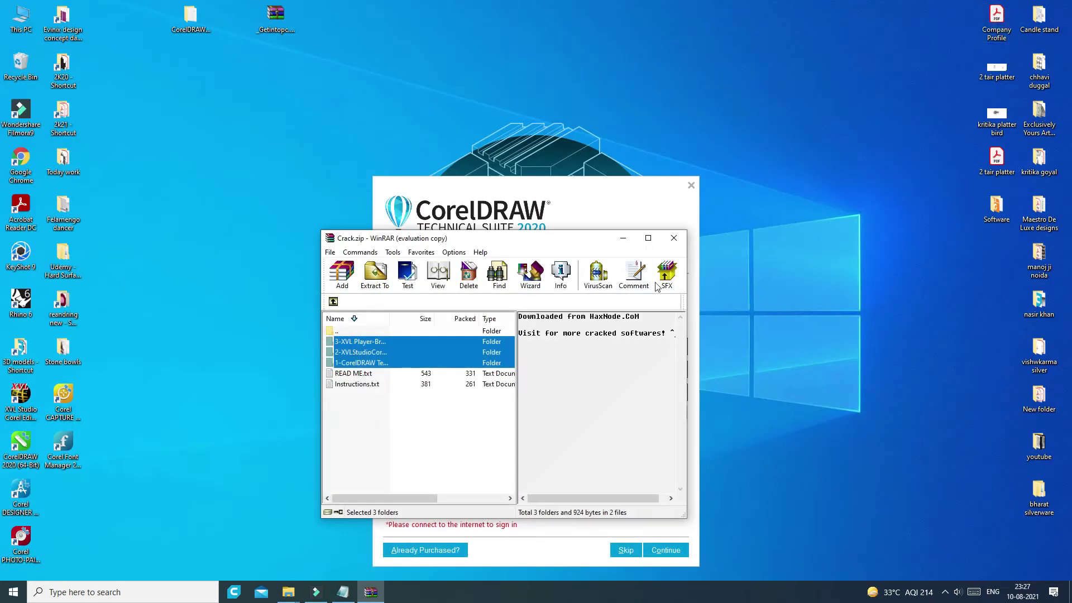
pyautogui.click(674, 238)
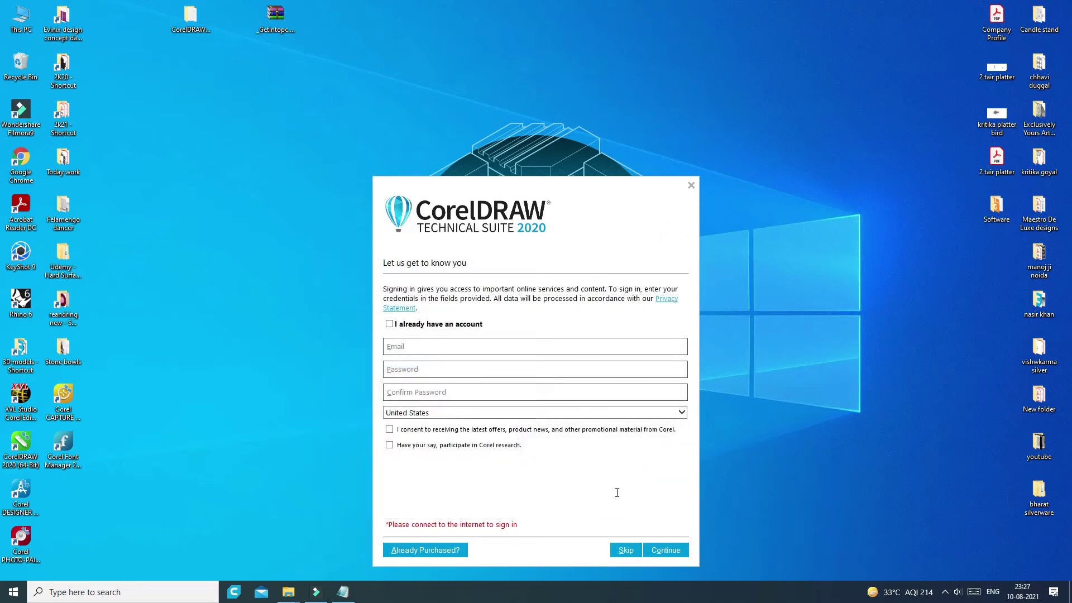
pyautogui.click(625, 551)
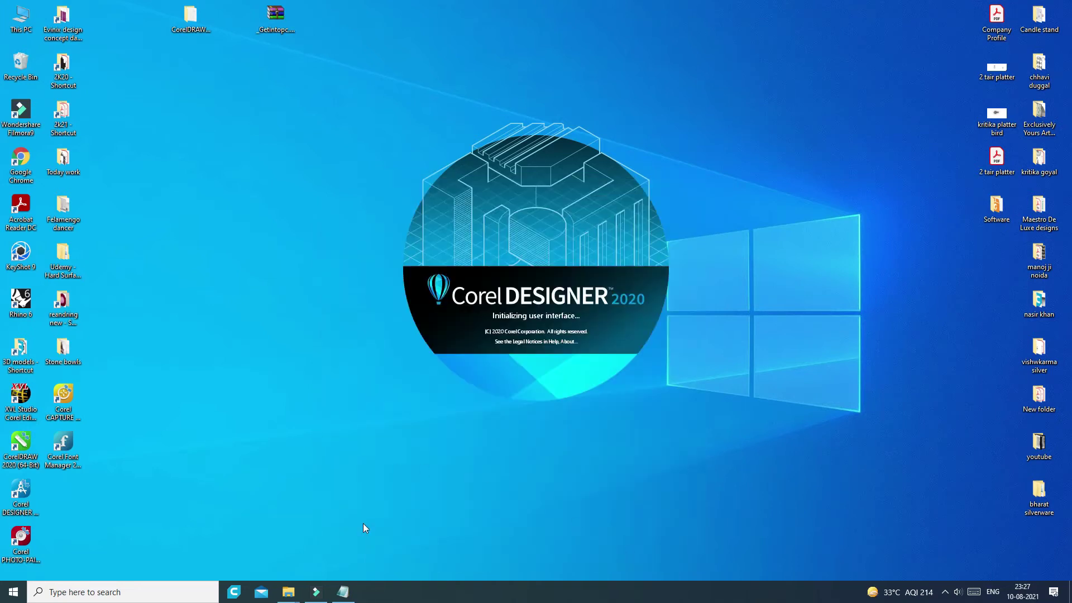
# Check the first target directory for the replacement files in the Instructions file.
pyautogui.click(343, 593)
pyautogui.click(343, 593)
pyautogui.click(344, 592)
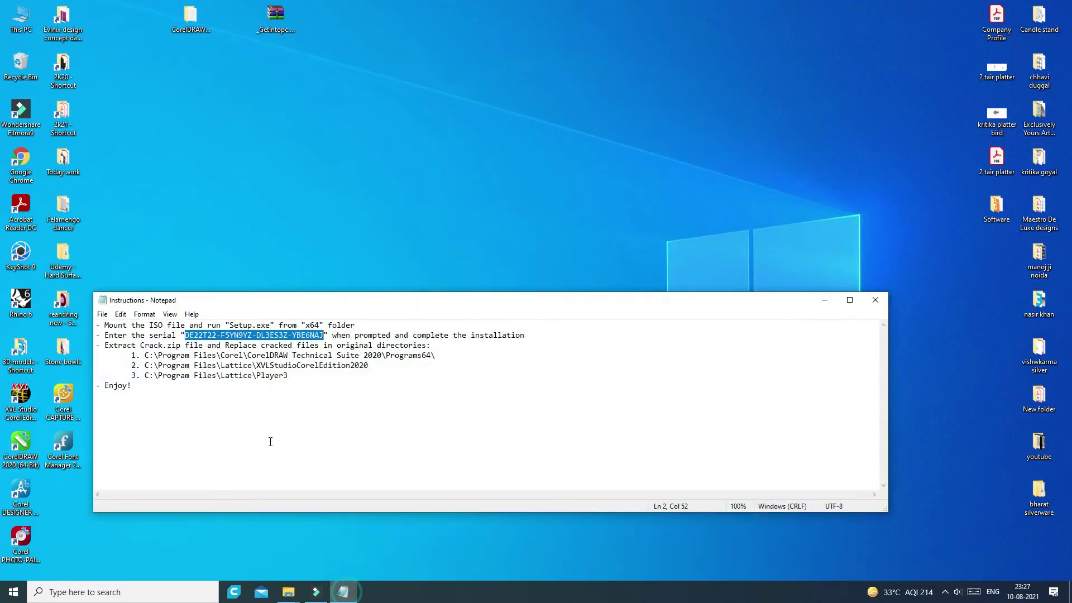
pyautogui.moveTo(145, 357); pyautogui.dragTo(435, 356)
pyautogui.click(472, 368)
# Copy both files from the Programs64 folder in the extracted 1-CorelDRAW Technical Suite 2020 folder and minimise the folder window.
pyautogui.click(290, 592)
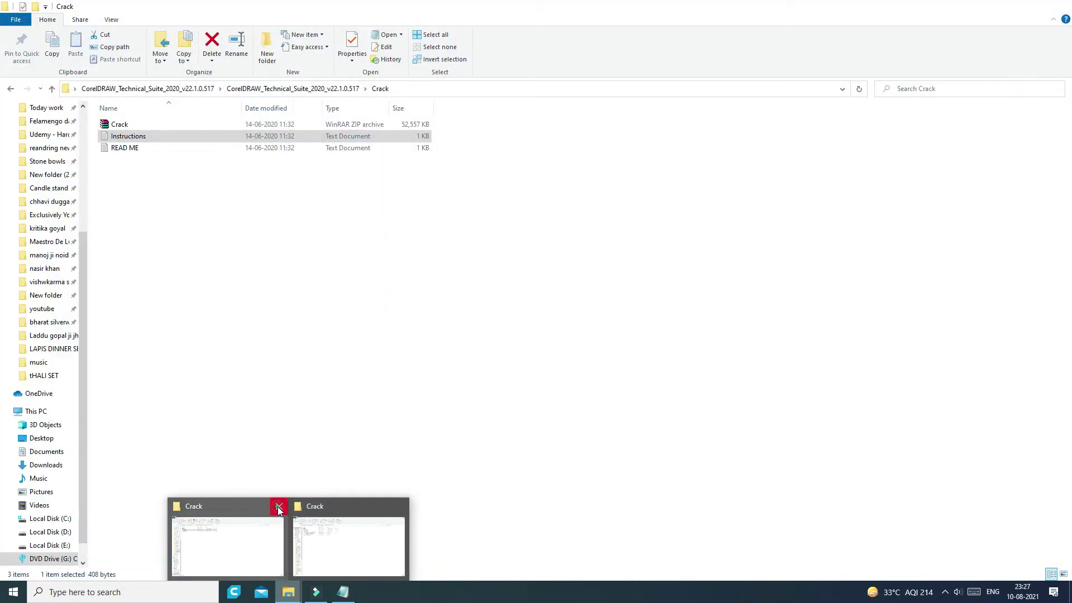
pyautogui.click(325, 538)
pyautogui.doubleClick(182, 161)
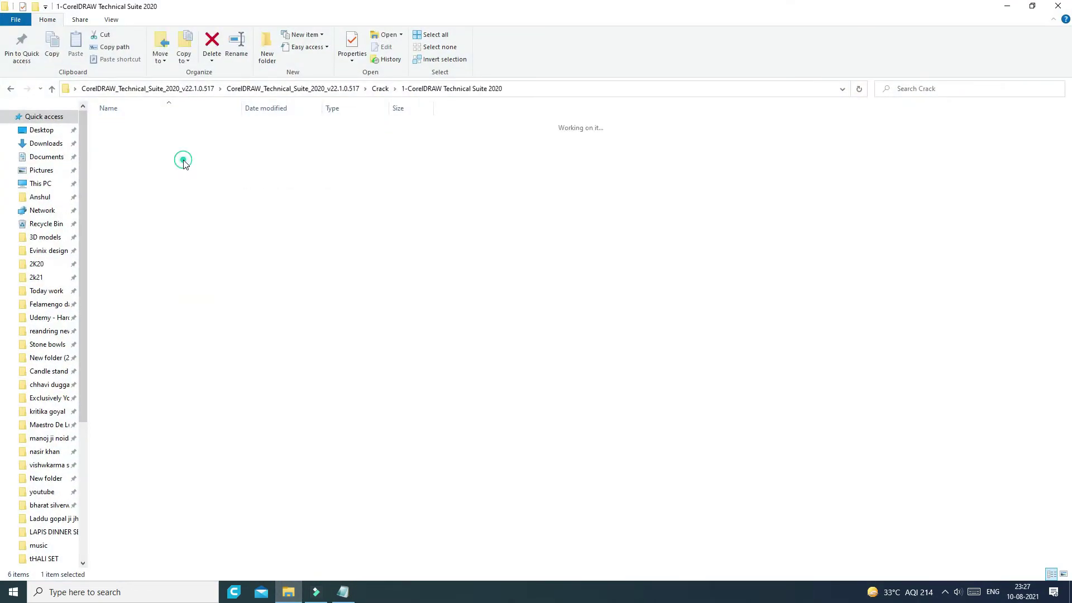
pyautogui.doubleClick(144, 124)
pyautogui.moveTo(170, 165); pyautogui.dragTo(138, 124)
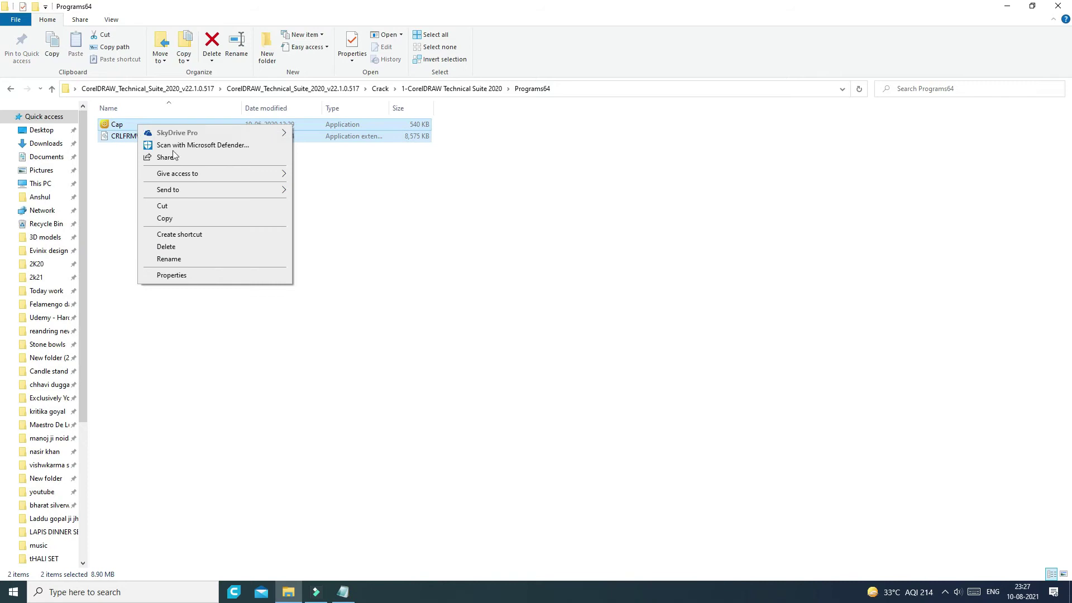
pyautogui.click(189, 218)
pyautogui.click(1007, 7)
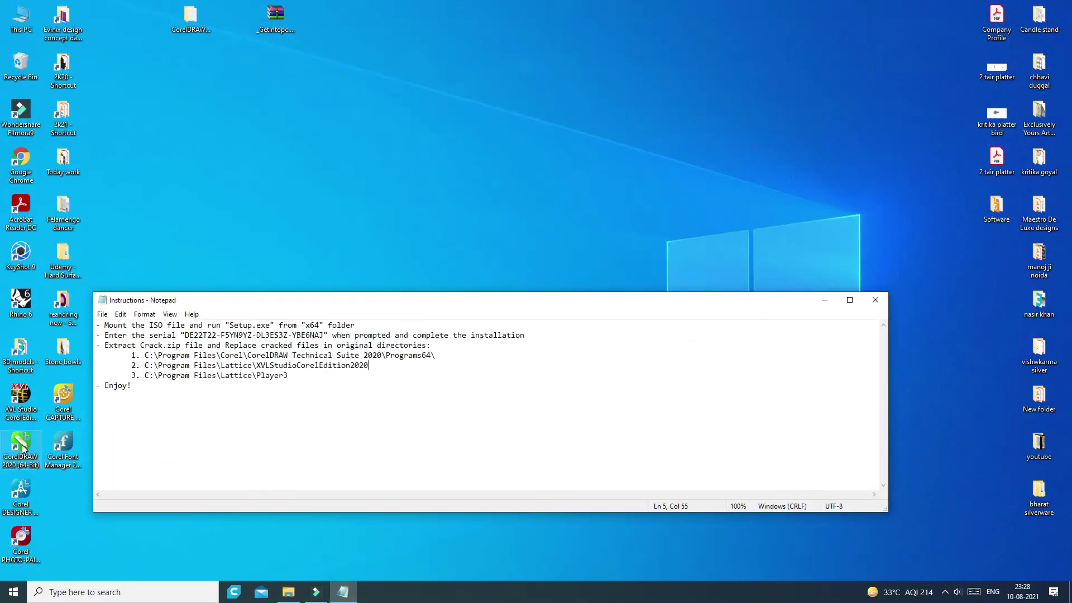
pyautogui.click(21, 445)
pyautogui.rightClick(22, 444)
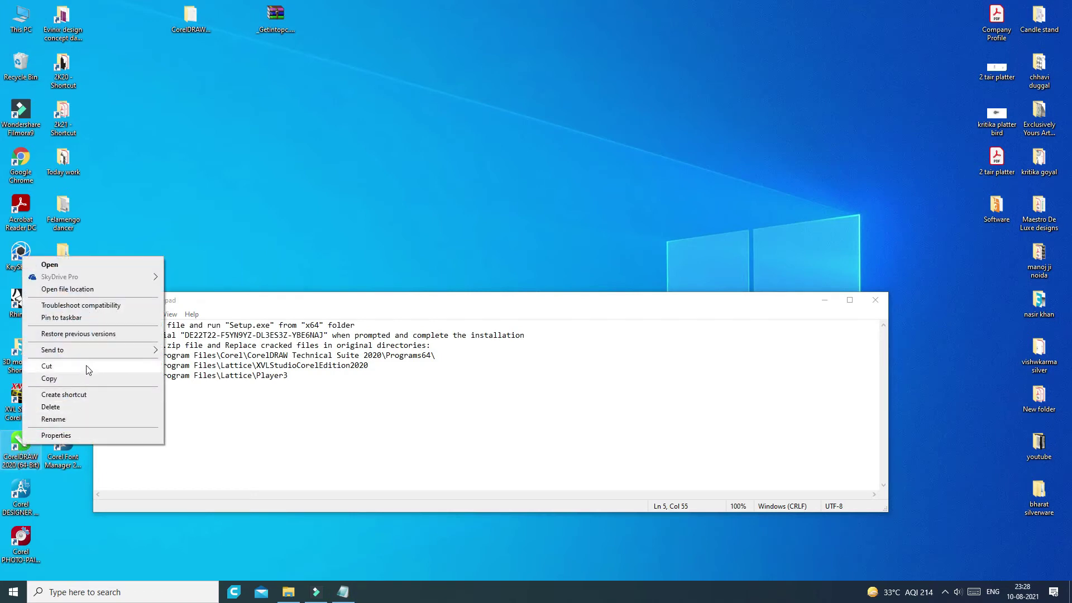
pyautogui.click(274, 226)
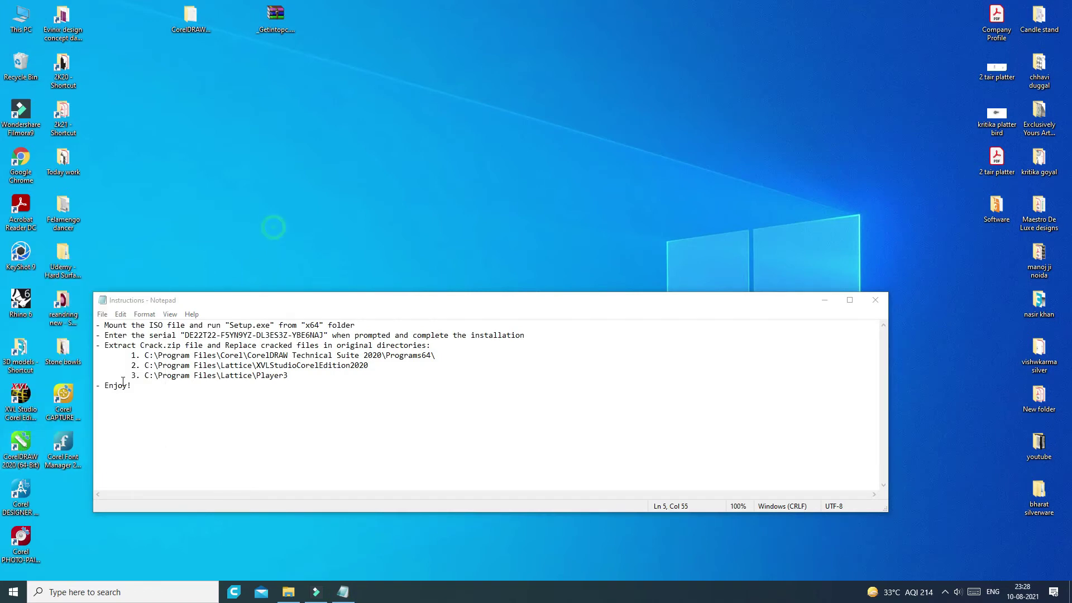
pyautogui.rightClick(32, 444)
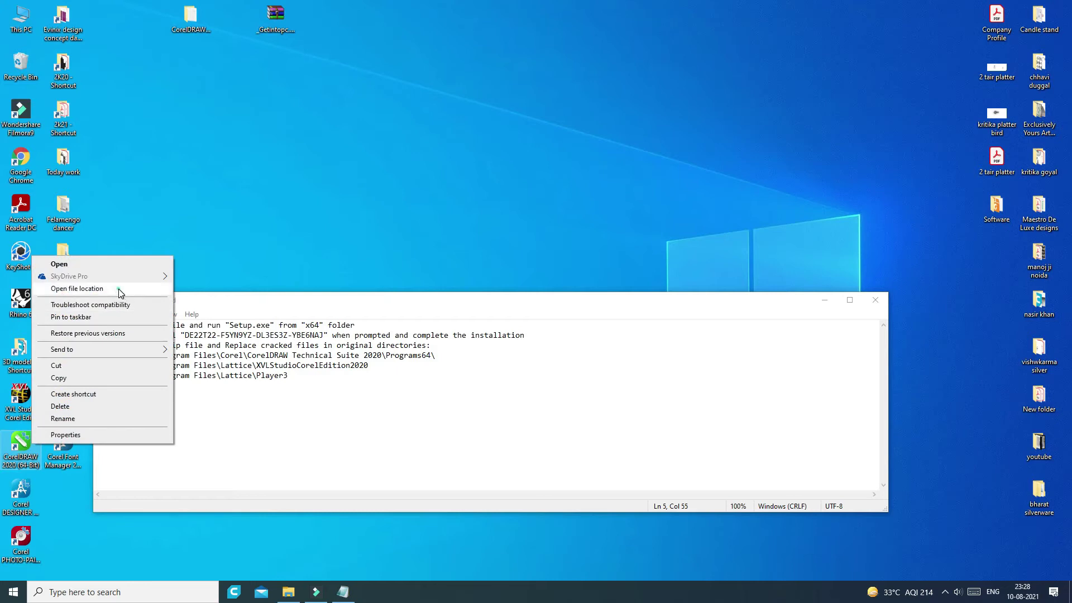
pyautogui.click(77, 288)
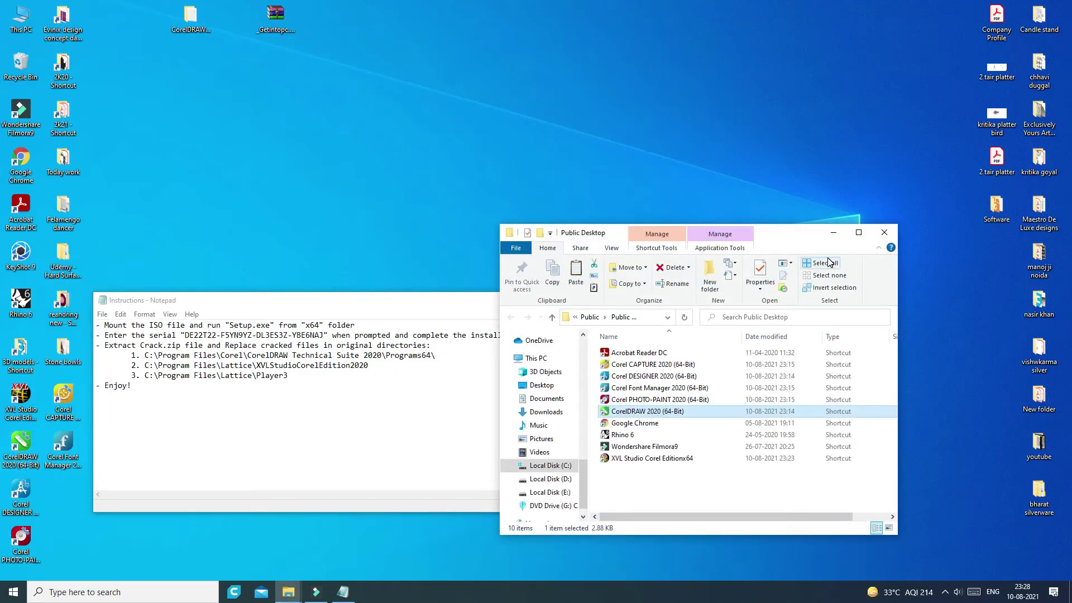
pyautogui.click(884, 232)
# Browse to C:\Program Files\Corel\CorelDRAW Technical Suite 2020\Programs64 in a maximised folder window.
pyautogui.doubleClick(21, 18)
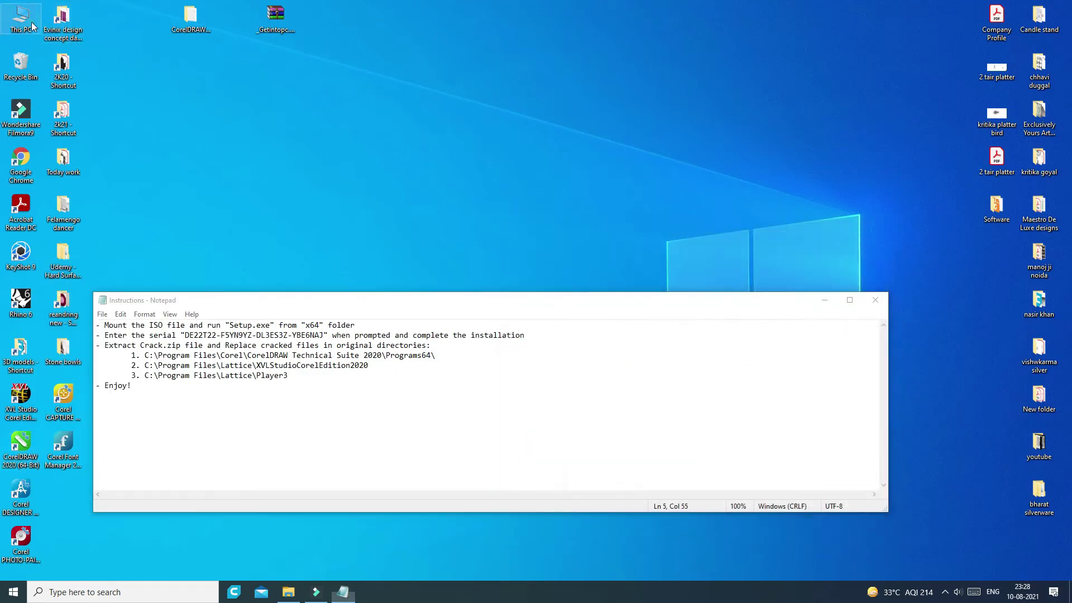
pyautogui.click(858, 233)
pyautogui.doubleClick(194, 216)
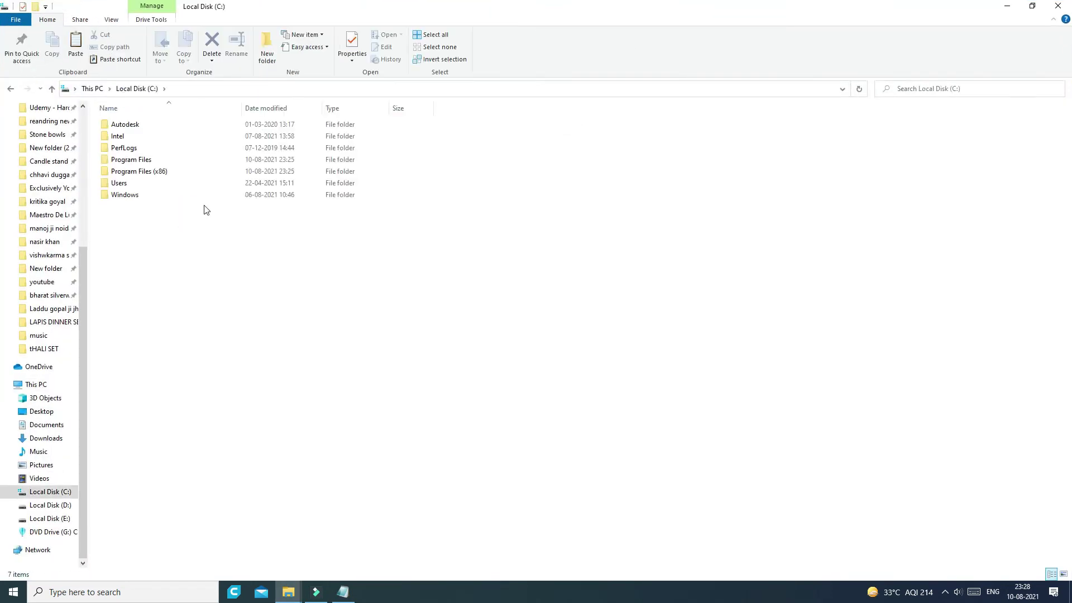
pyautogui.doubleClick(150, 161)
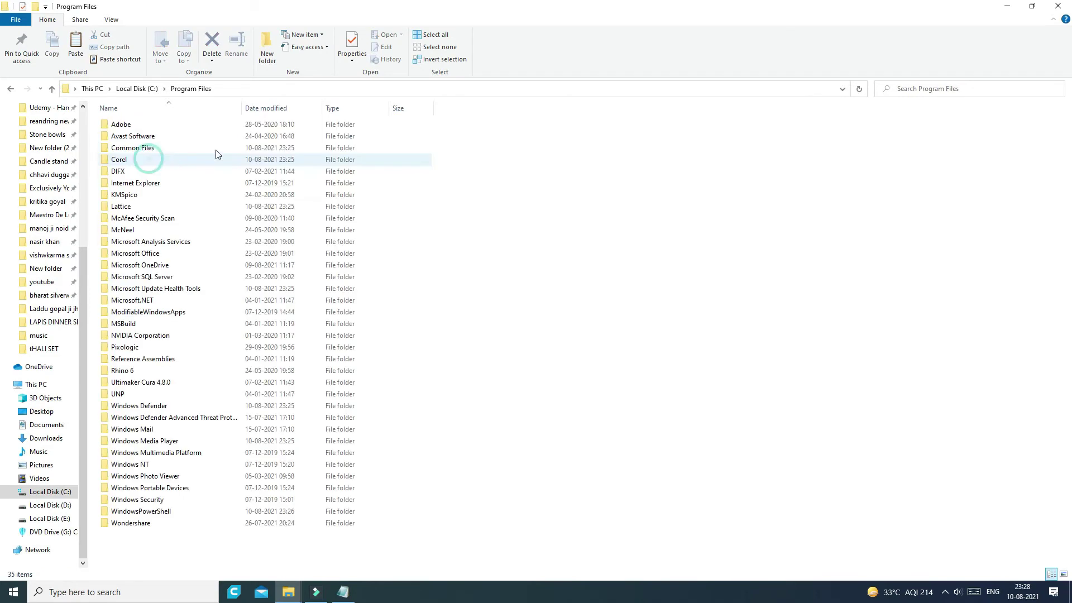
pyautogui.doubleClick(149, 160)
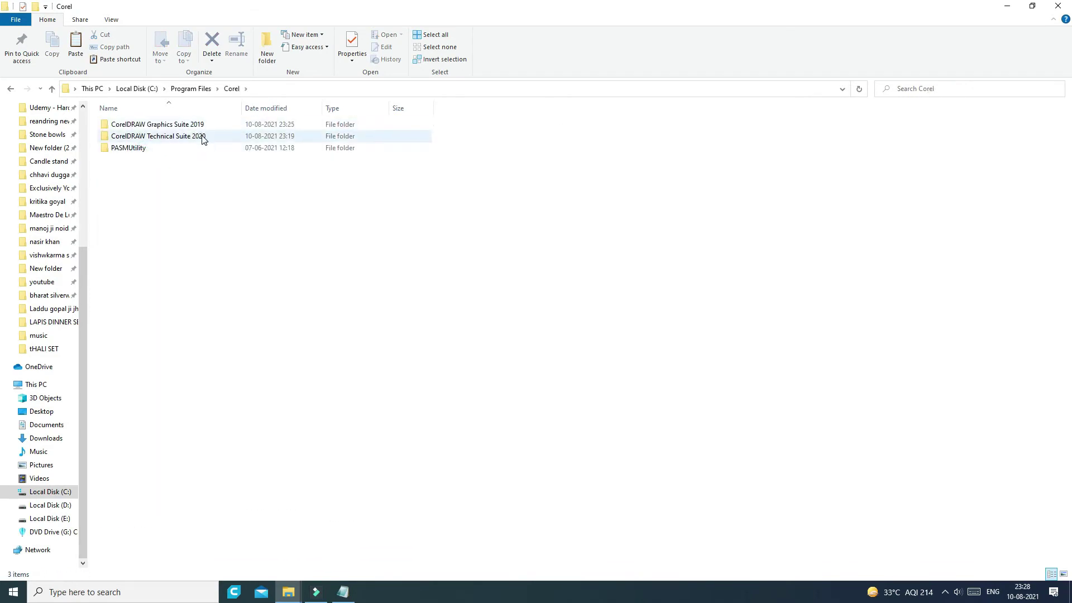
pyautogui.doubleClick(202, 138)
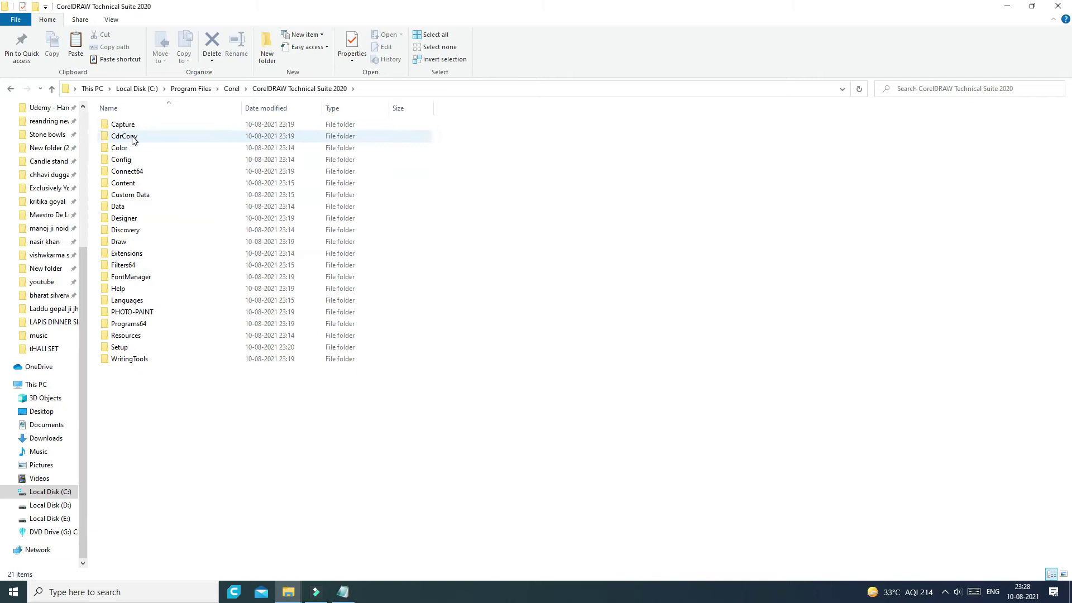
pyautogui.doubleClick(150, 326)
# Paste the two copied files into Programs64, replacing the existing ones with administrator permission, and close the folder window.
pyautogui.rightClick(622, 181)
pyautogui.click(650, 255)
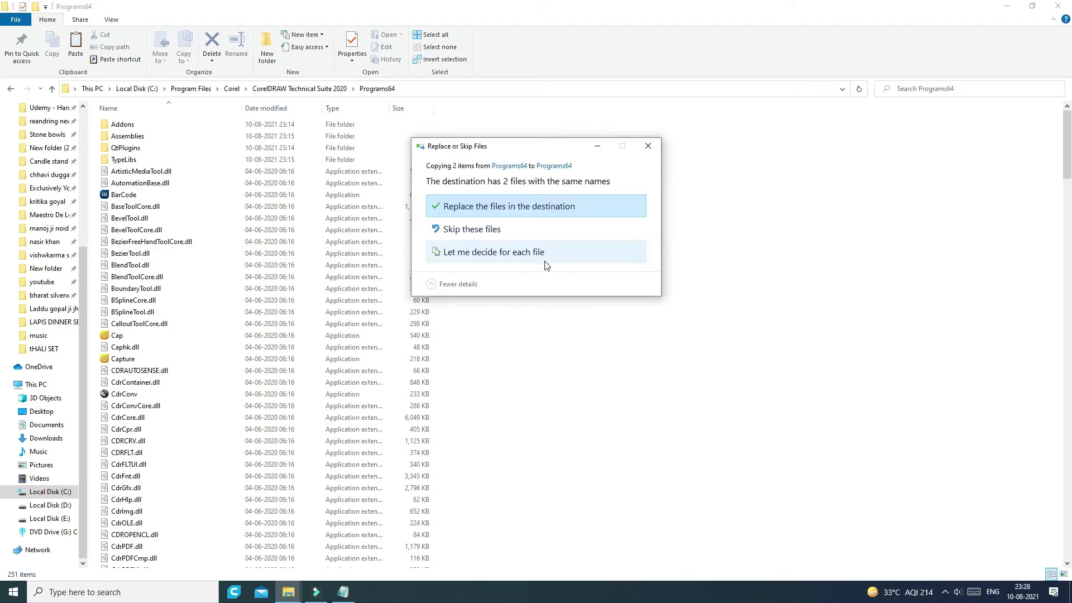
pyautogui.click(481, 209)
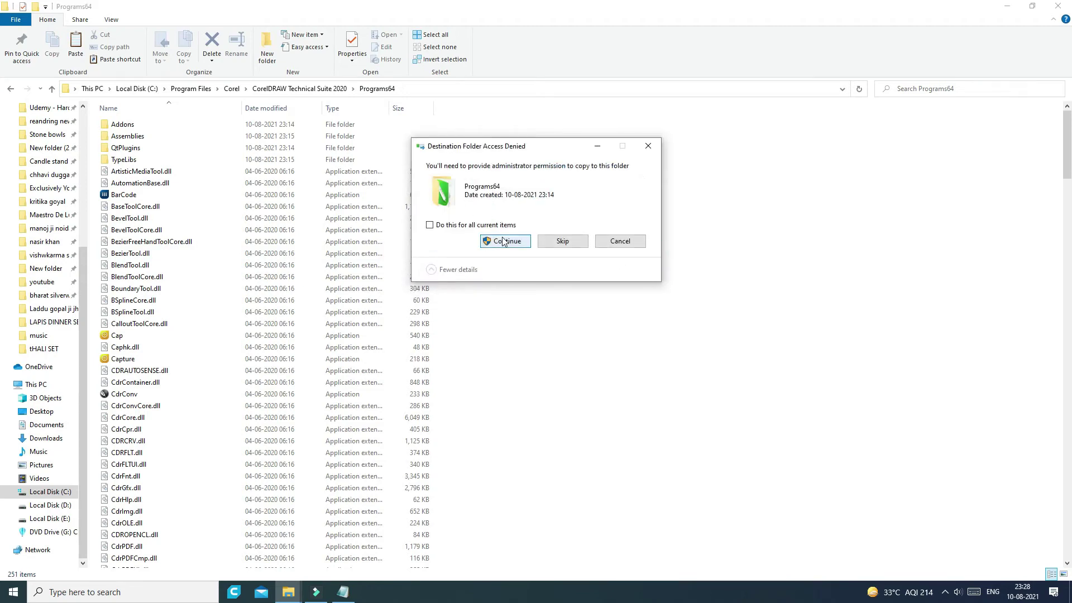
pyautogui.click(504, 239)
pyautogui.click(507, 244)
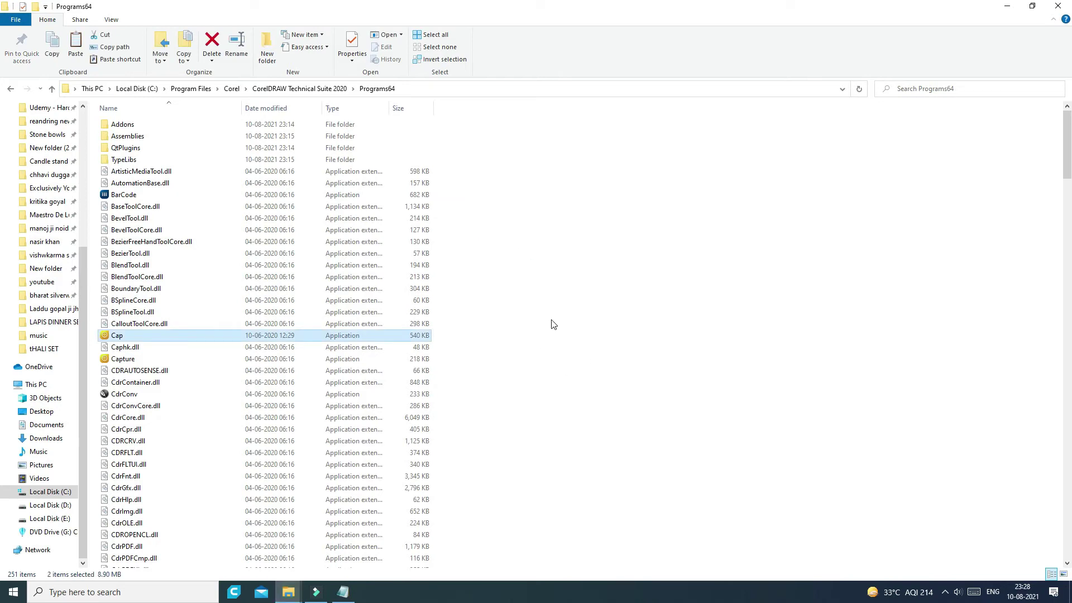
pyautogui.click(1067, 5)
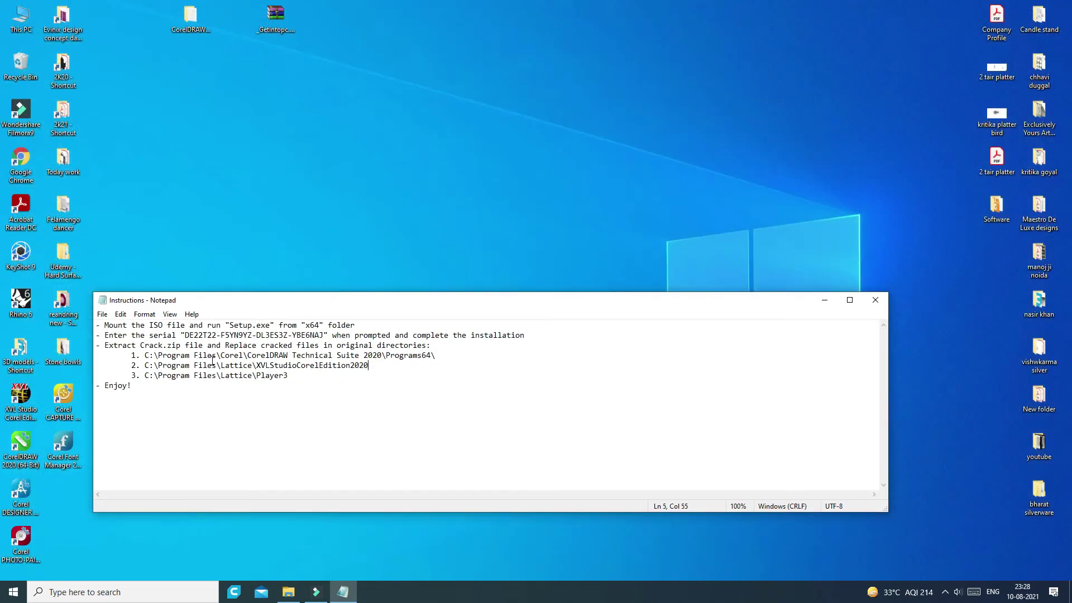
# Check the second target directory in the Instructions file and return to the extracted Crack folder.
pyautogui.moveTo(235, 366); pyautogui.dragTo(368, 366)
pyautogui.moveTo(392, 366); pyautogui.dragTo(155, 366)
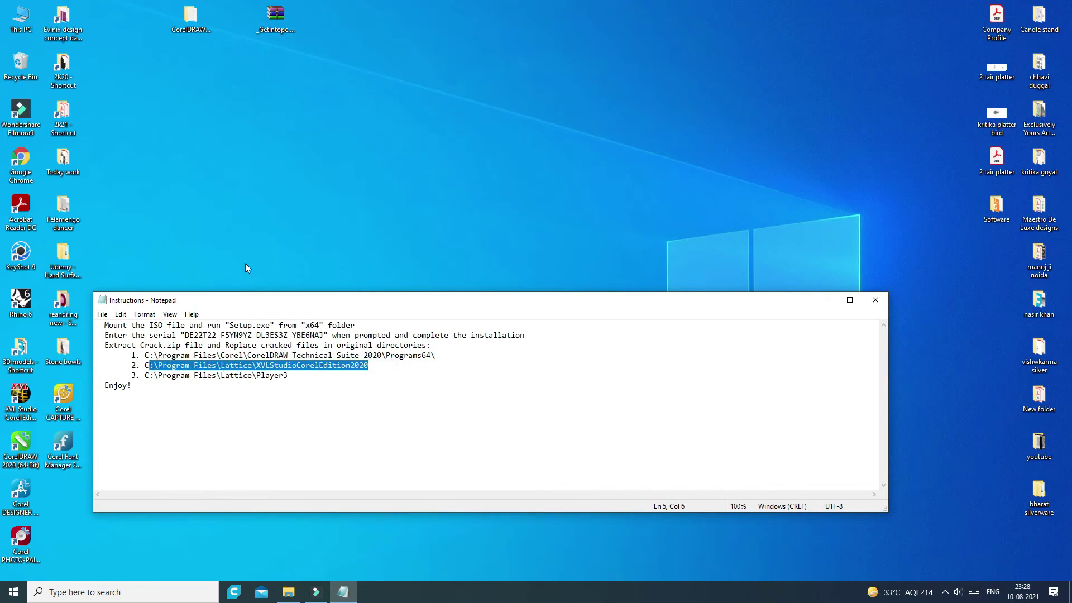
pyautogui.click(288, 591)
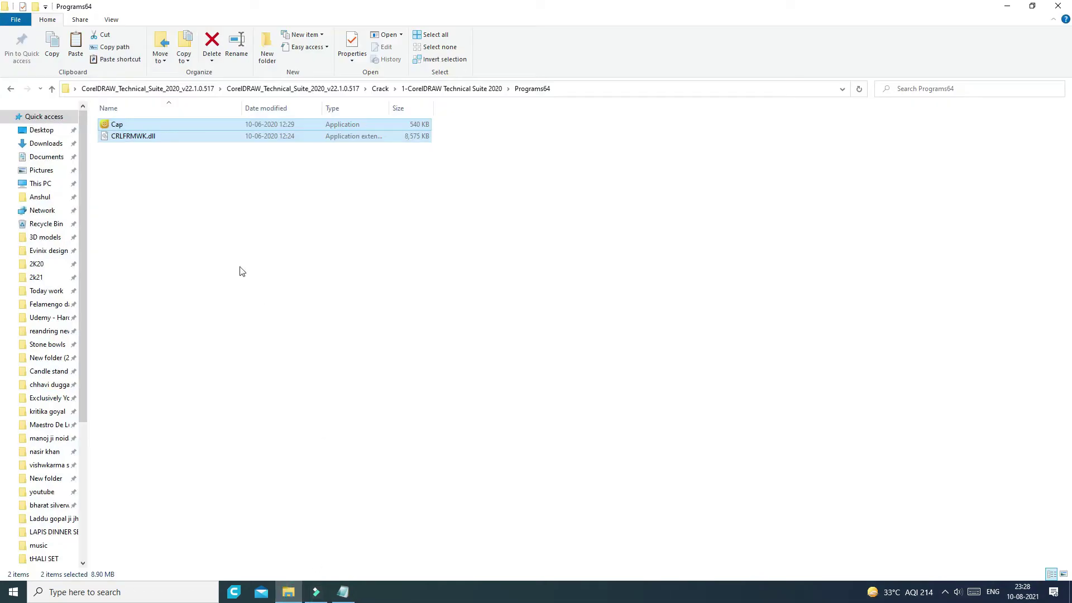
pyautogui.click(192, 226)
pyautogui.click(12, 90)
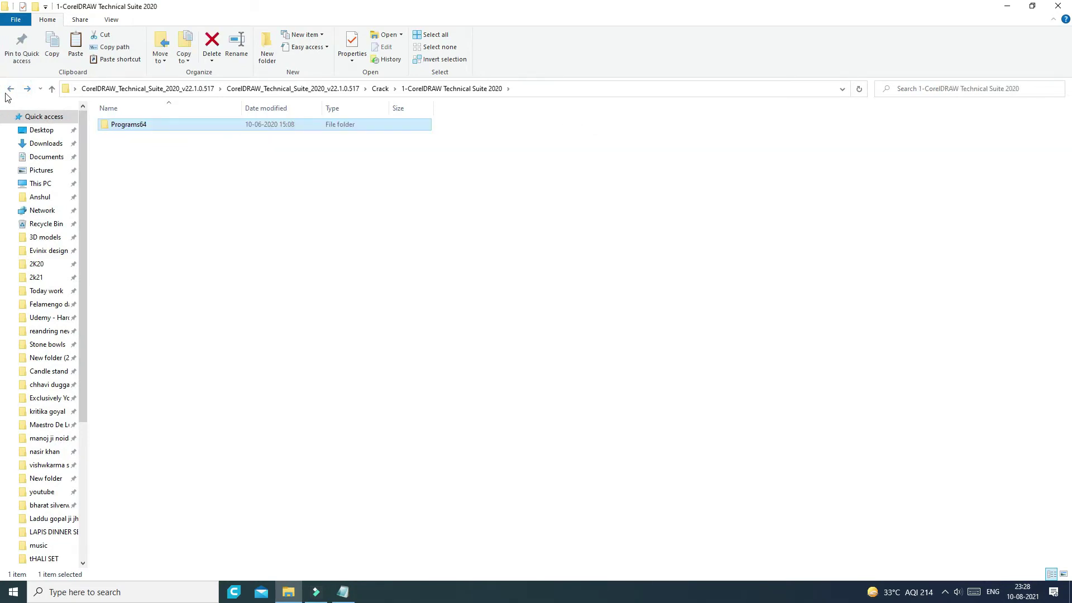
pyautogui.click(10, 90)
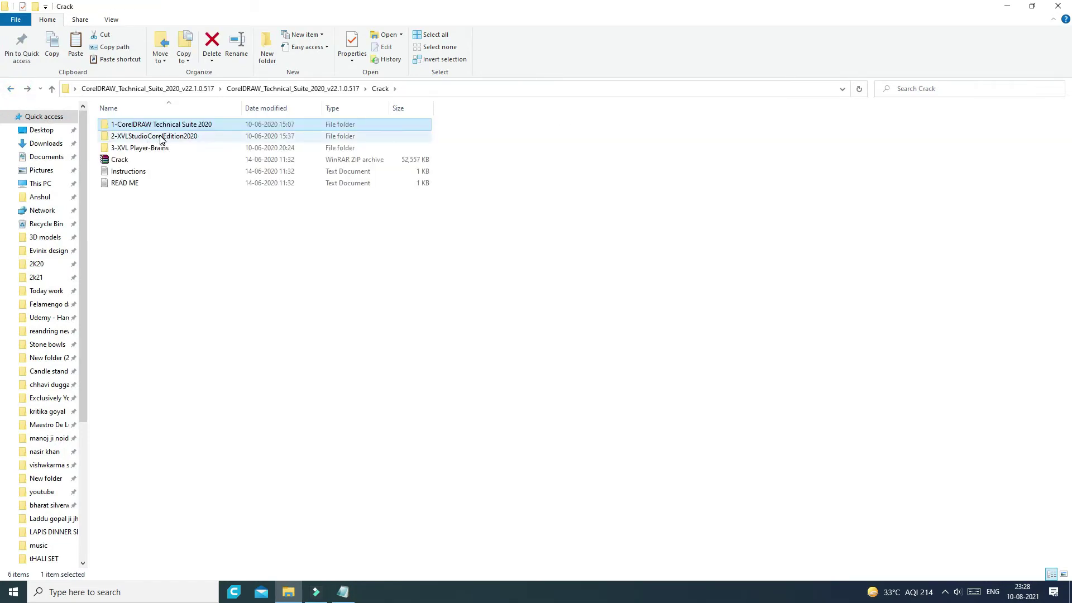
# Copy all four xvlstudio2 files from the 2-XVLStudioCorelEdition2020 folder and minimise the folder window.
pyautogui.doubleClick(161, 139)
pyautogui.moveTo(244, 208); pyautogui.dragTo(134, 124)
pyautogui.rightClick(134, 124)
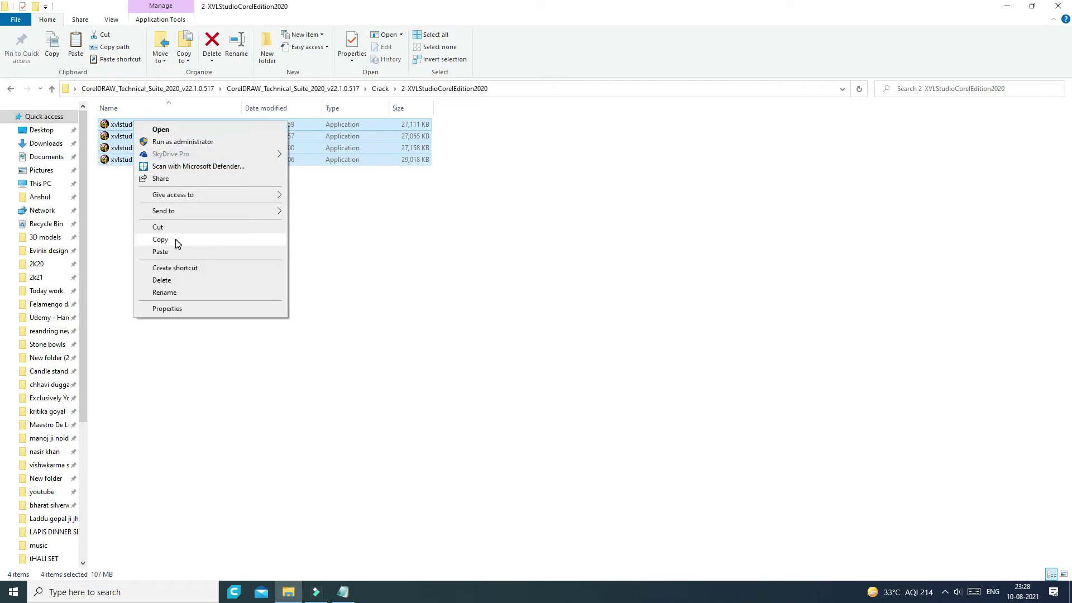
pyautogui.click(161, 239)
pyautogui.click(1016, 7)
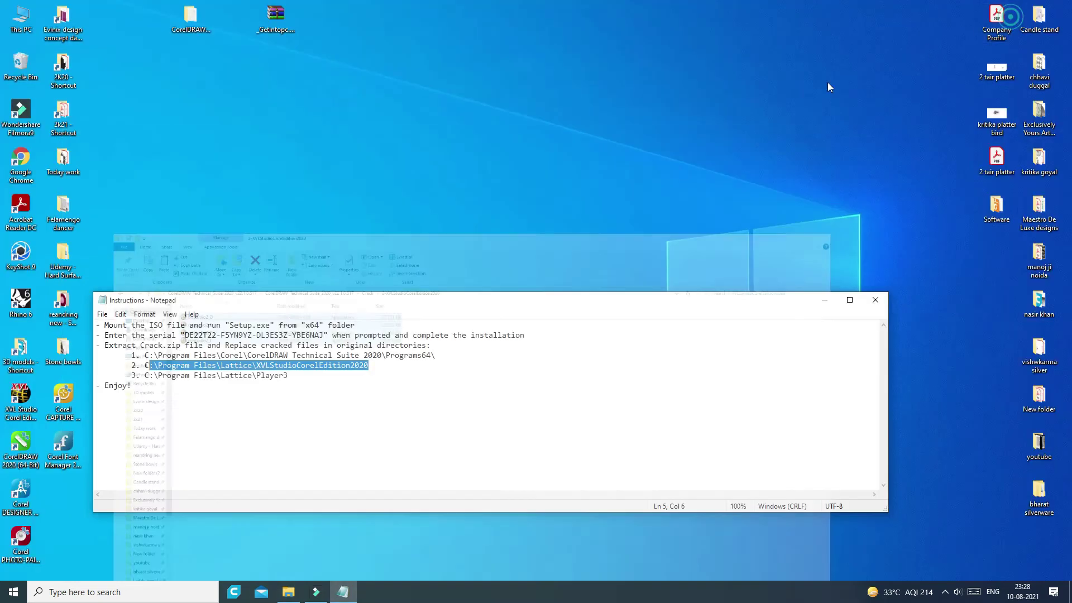
# Replace the four xvlstudio2 files in XVL Studio Corel Edition's install folder with the copied ones, granting administrator permission, and close the window.
pyautogui.rightClick(38, 398)
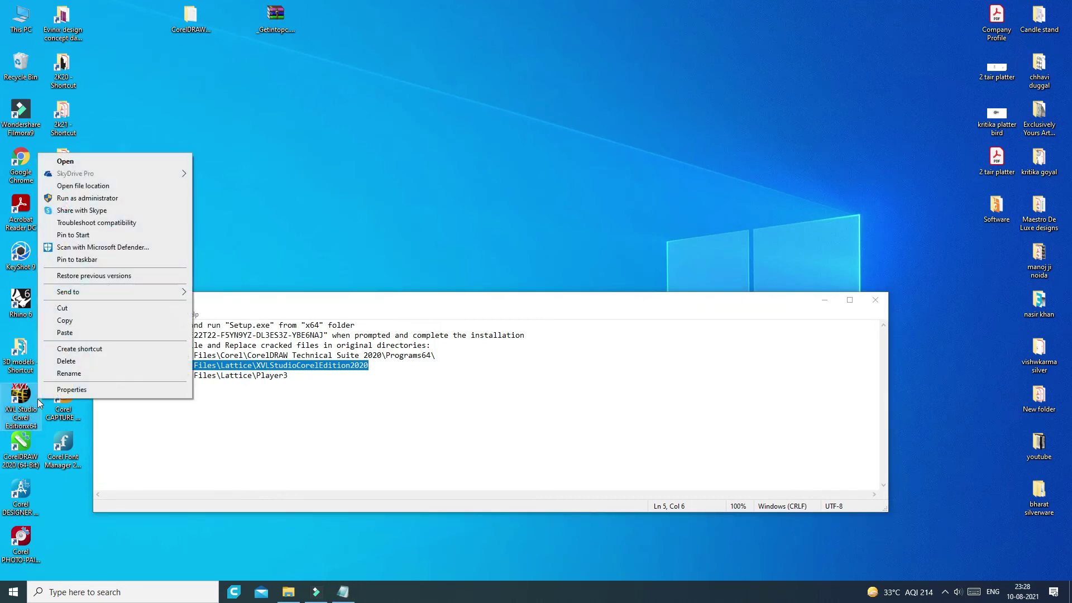
pyautogui.click(108, 187)
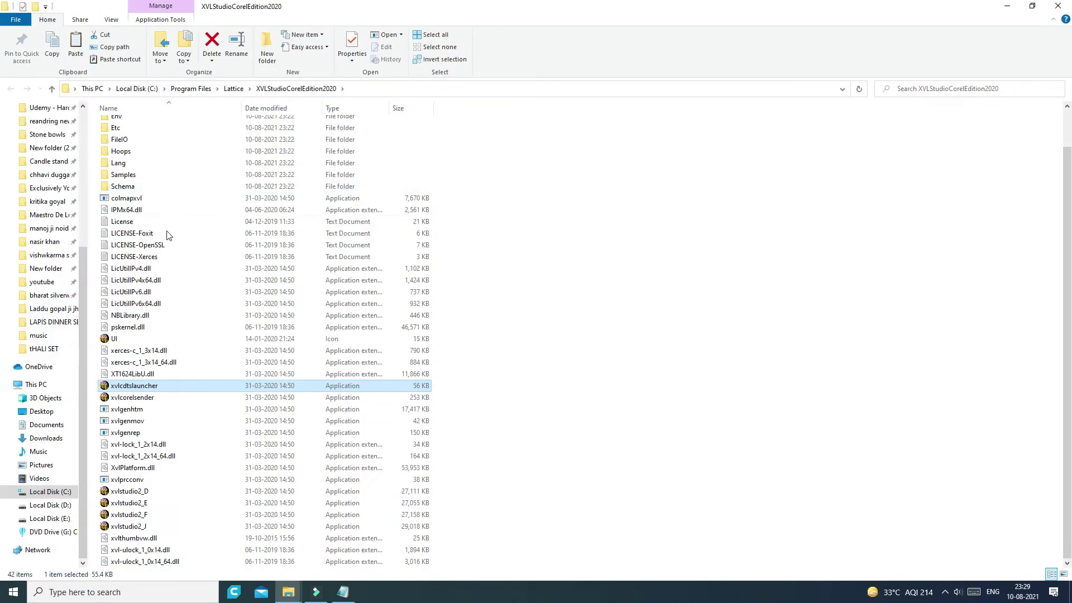
pyautogui.rightClick(581, 225)
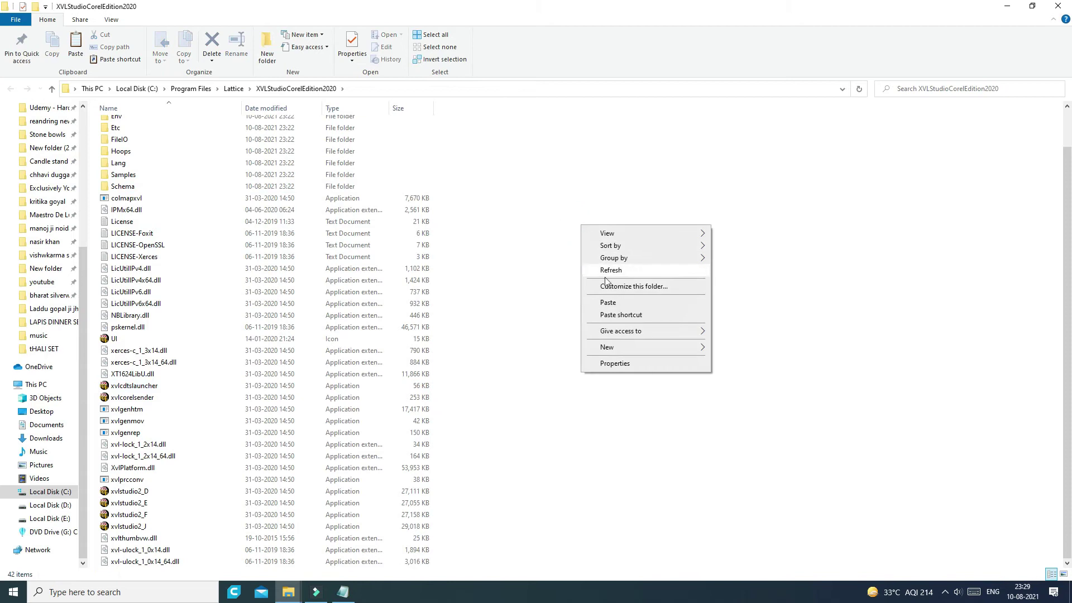
pyautogui.click(612, 306)
pyautogui.click(483, 210)
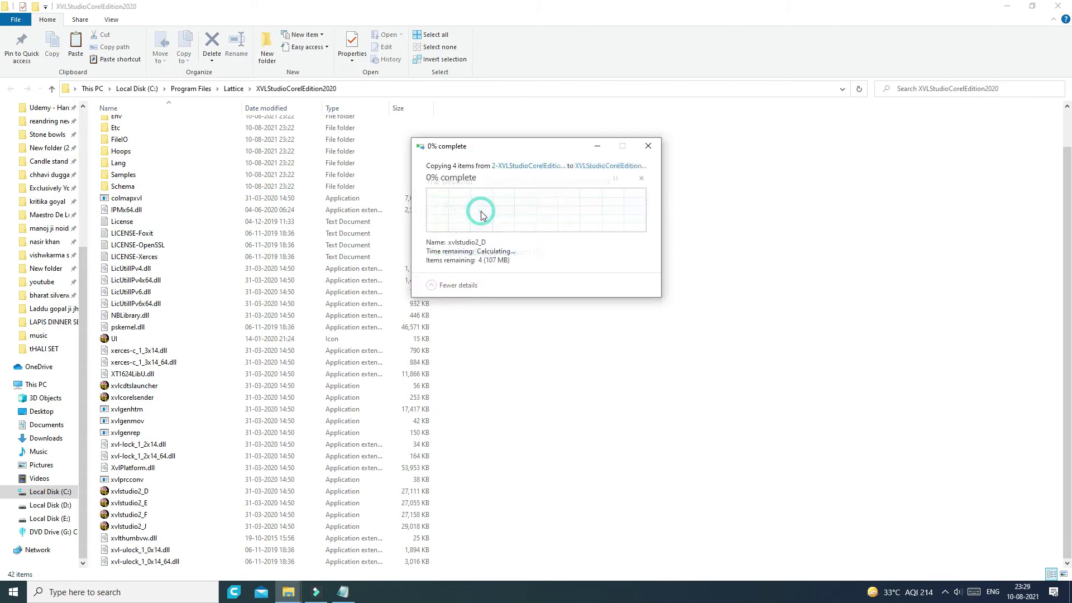
pyautogui.click(514, 242)
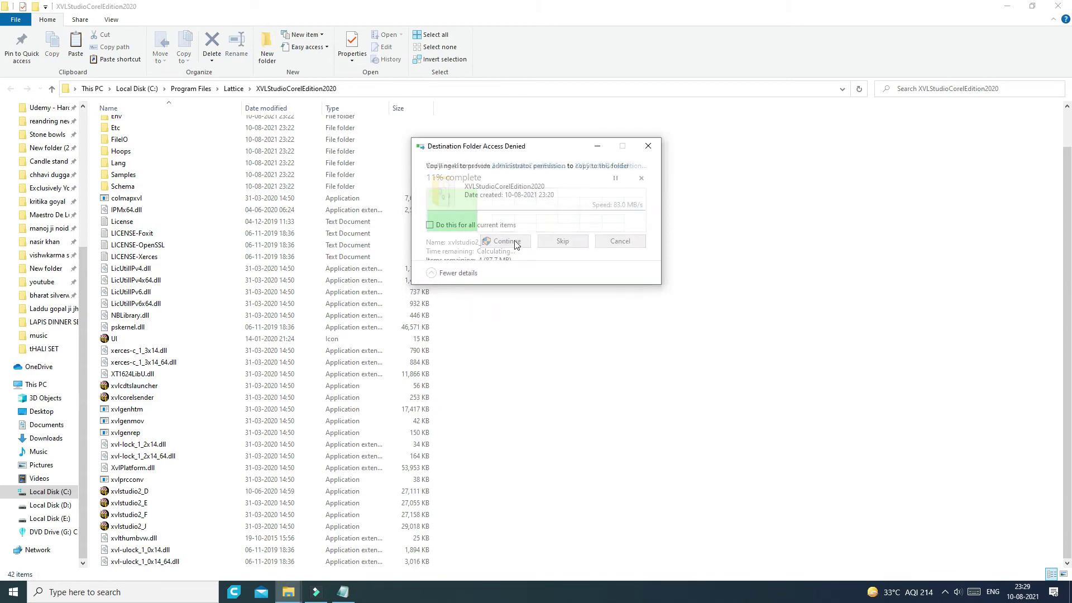
pyautogui.click(513, 243)
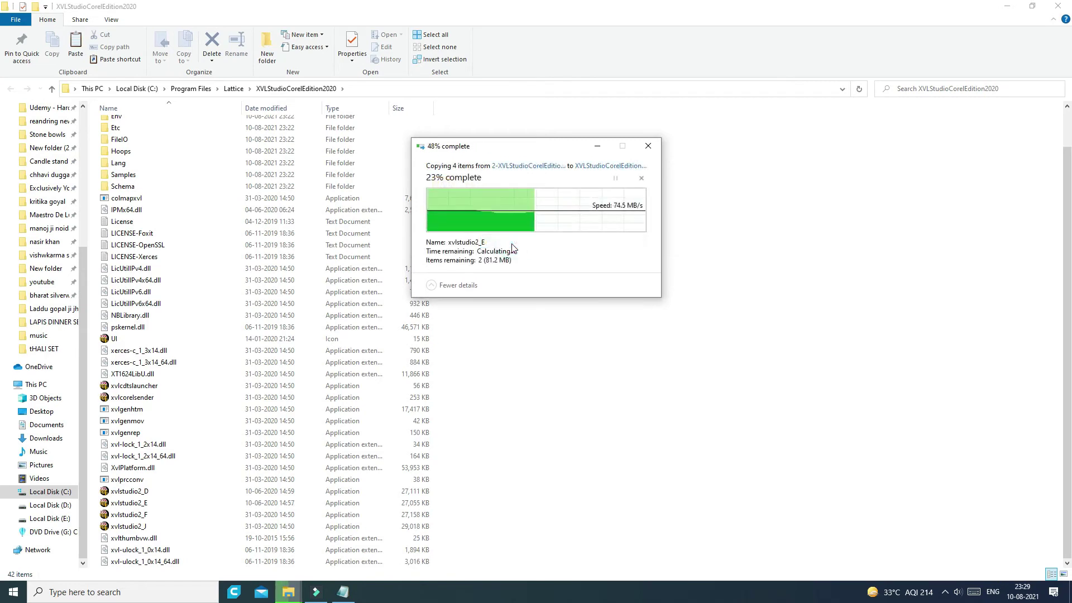
pyautogui.click(511, 242)
pyautogui.click(511, 242)
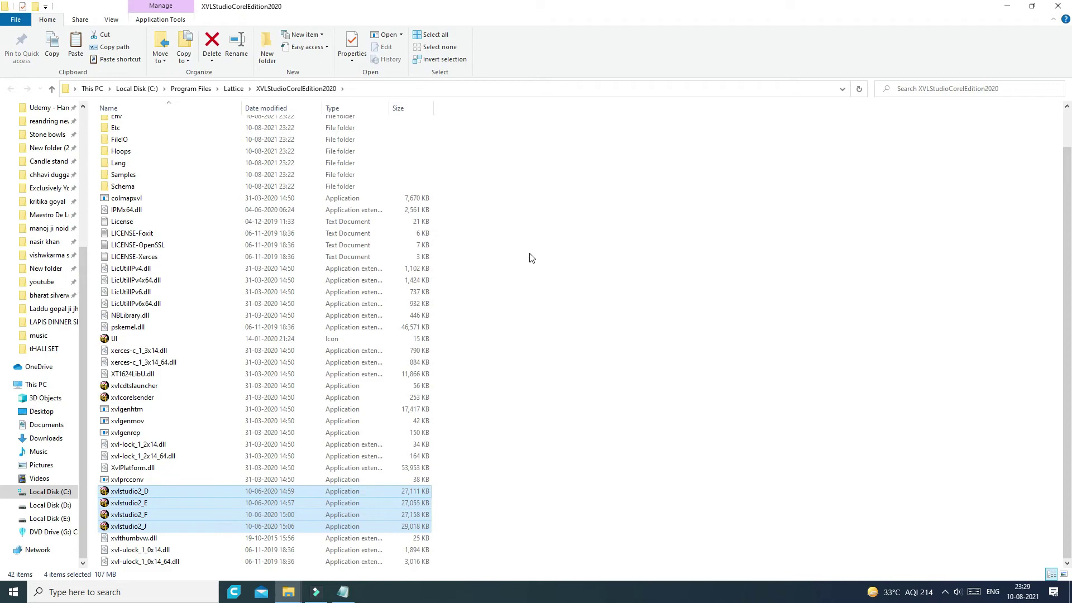
pyautogui.scroll(1, 531, 270)
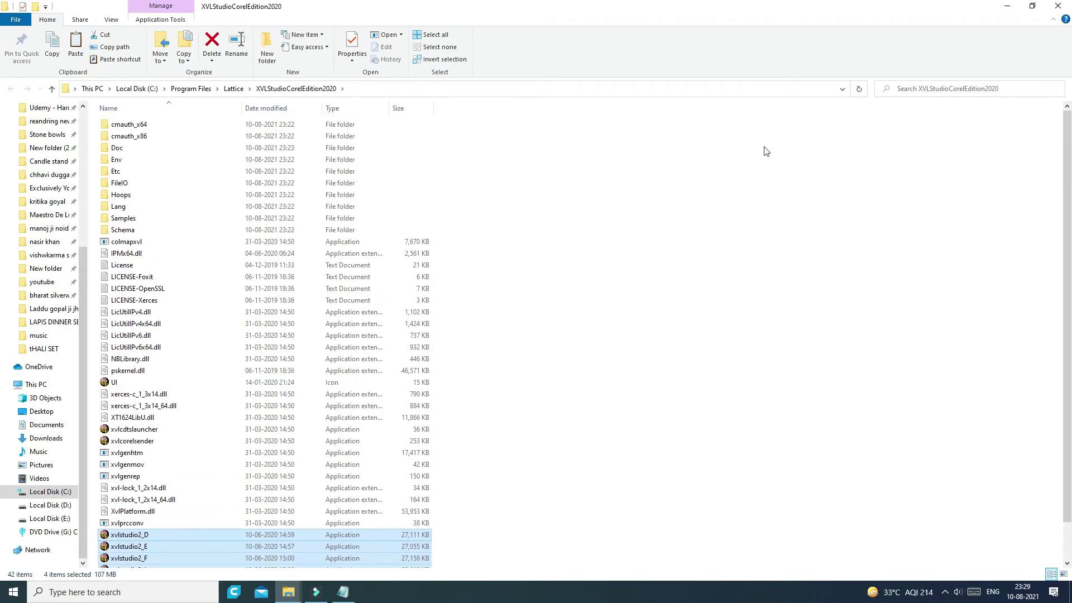
pyautogui.click(1067, 5)
# Check the third target directory in the Instructions file and copy both files from the extracted 3-XVL Player-Brains folder.
pyautogui.moveTo(227, 376); pyautogui.dragTo(151, 378)
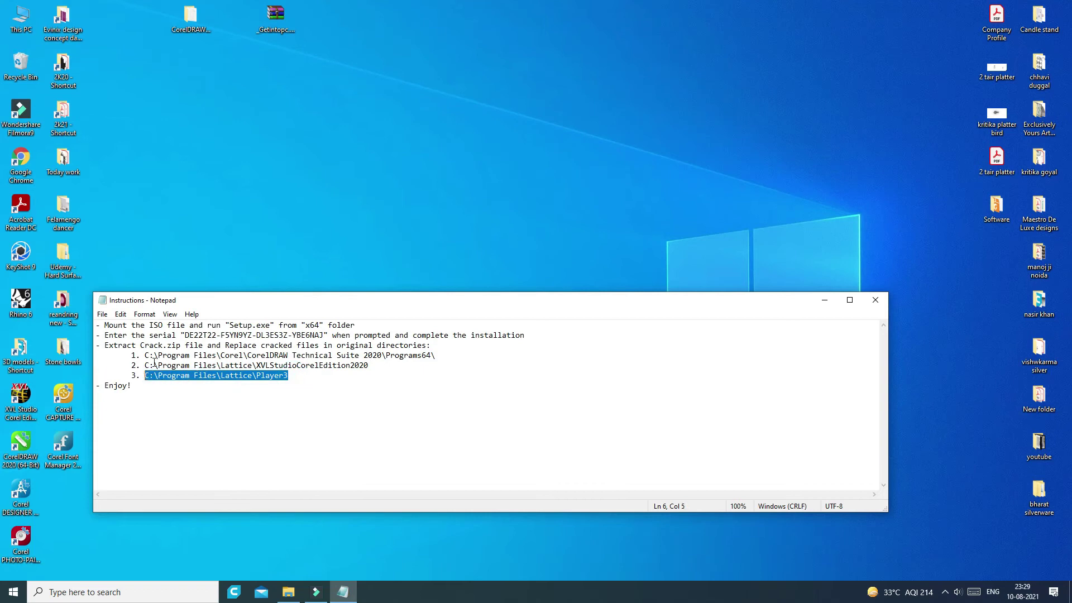
pyautogui.click(288, 592)
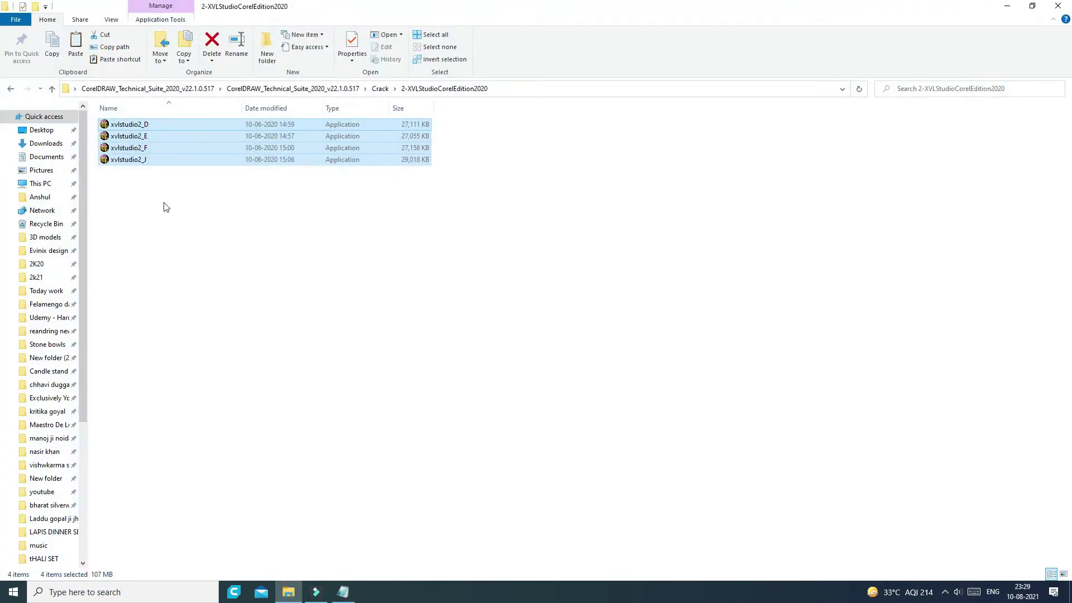
pyautogui.click(14, 92)
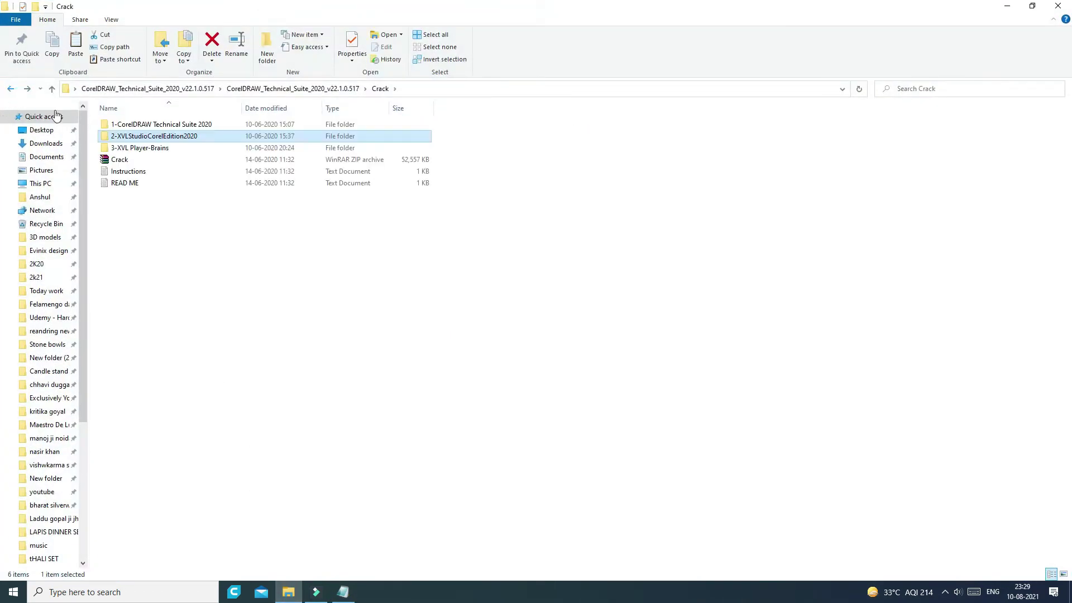
pyautogui.doubleClick(160, 148)
pyautogui.moveTo(218, 219); pyautogui.dragTo(141, 124)
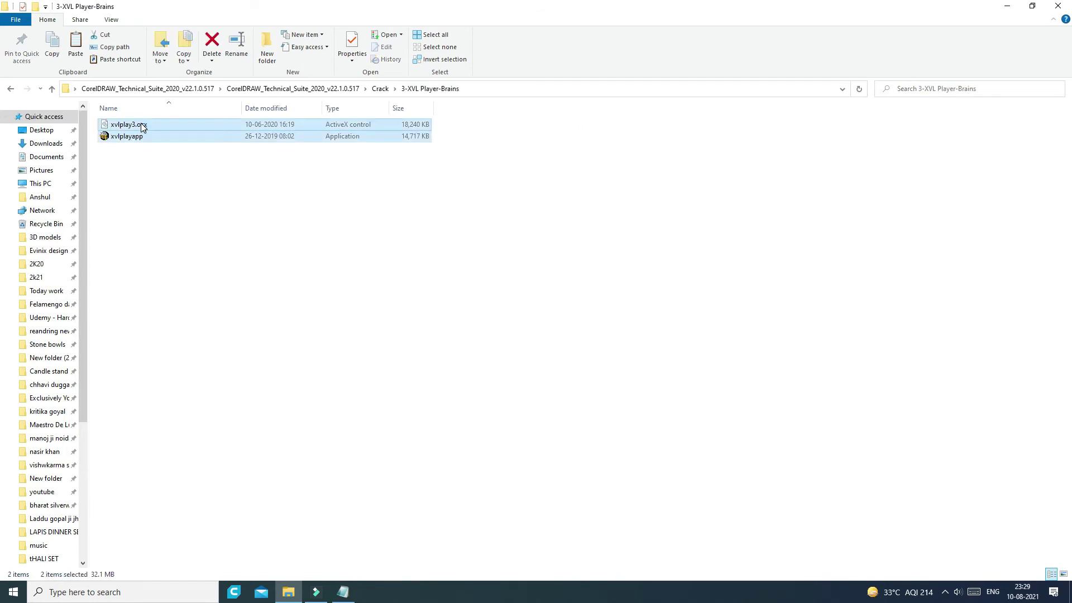
pyautogui.rightClick(141, 125)
pyautogui.click(187, 217)
pyautogui.click(1007, 7)
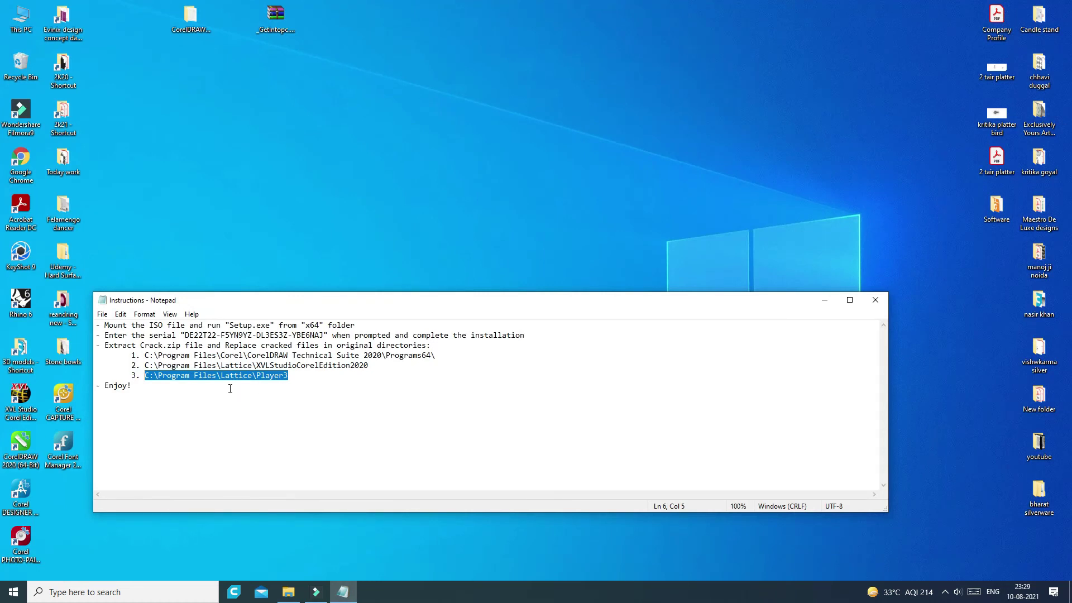
# Open the file location of the XVL Player Application shortcut among the recently added programs.
pyautogui.click(267, 390)
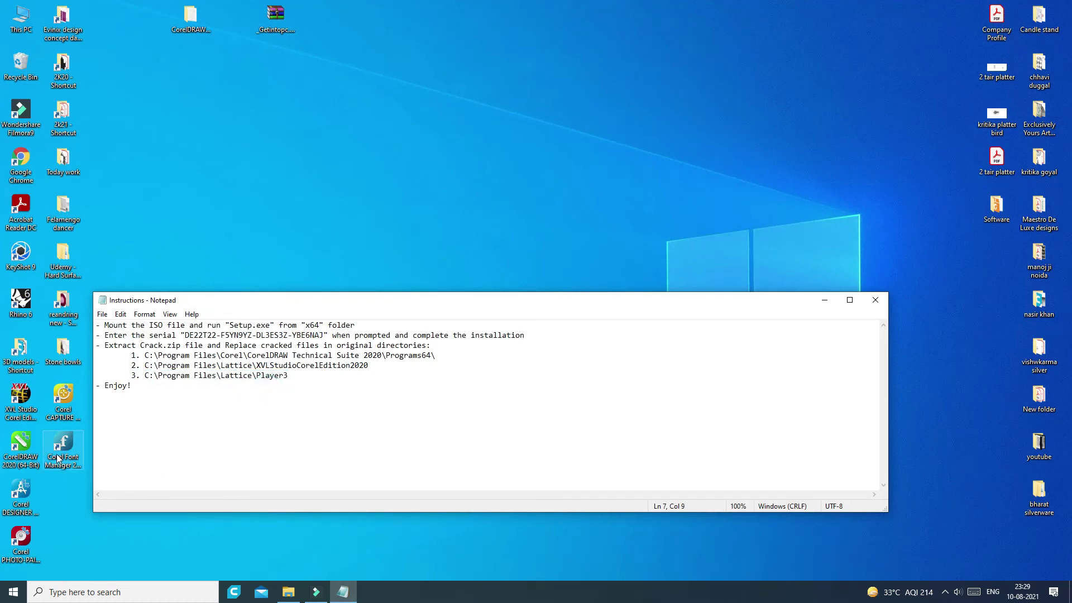
pyautogui.click(13, 591)
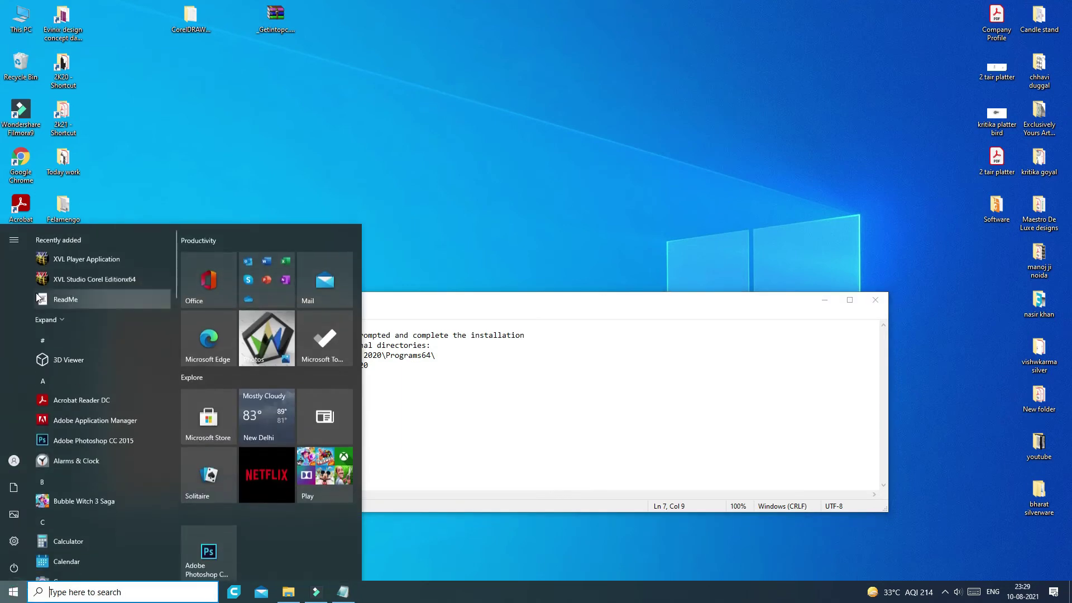
pyautogui.rightClick(109, 258)
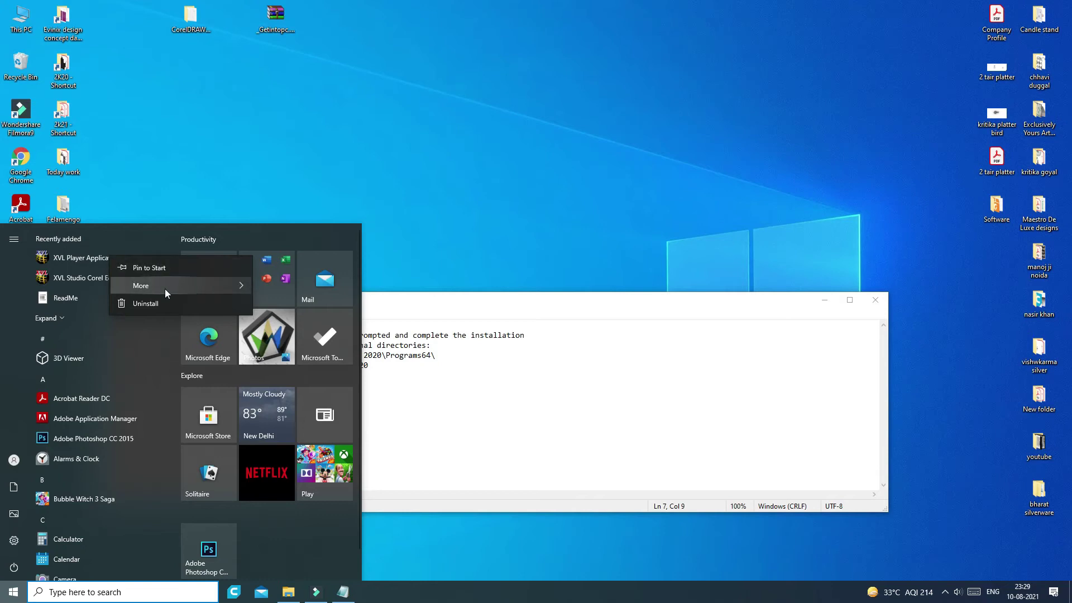
pyautogui.moveTo(190, 286)
pyautogui.click(287, 324)
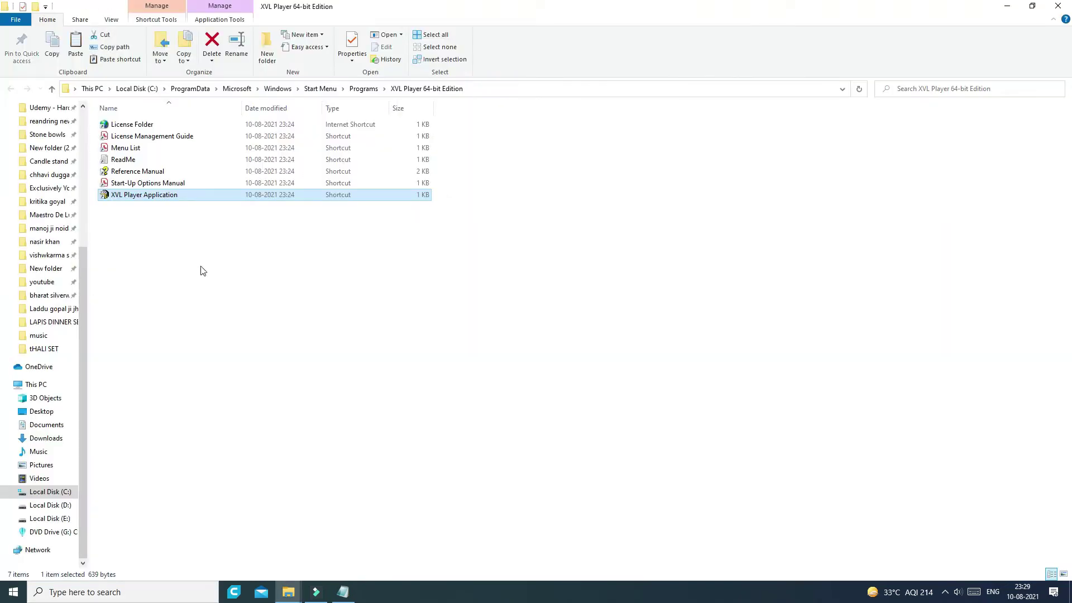
# Paste both copied files into the XVL Player 64-bit Edition folder, granting administrator permission for each, and close the folder window.
pyautogui.rightClick(203, 270)
pyautogui.click(226, 335)
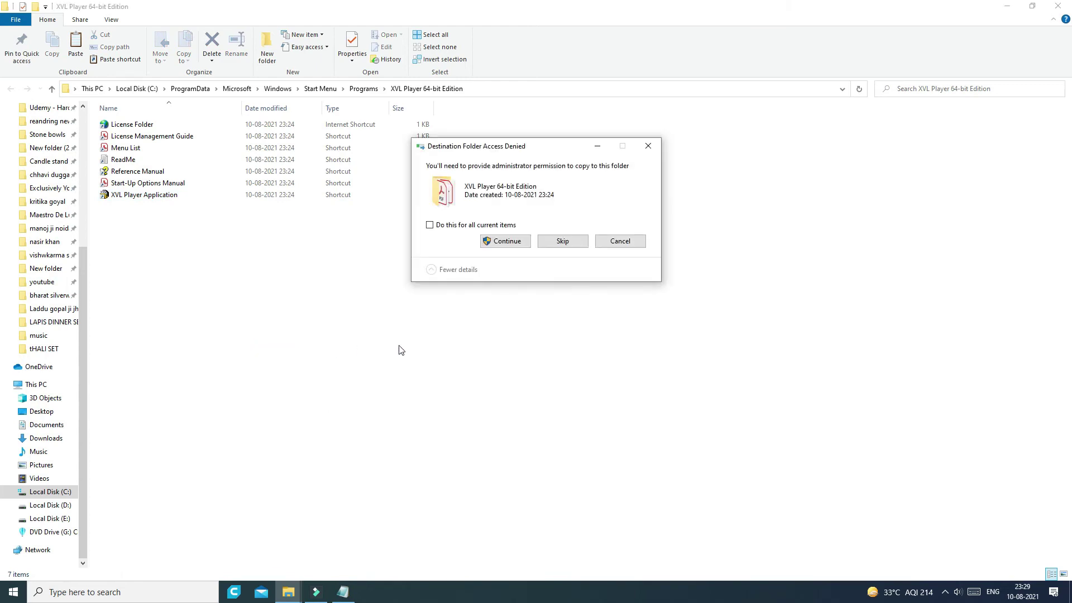
pyautogui.click(509, 241)
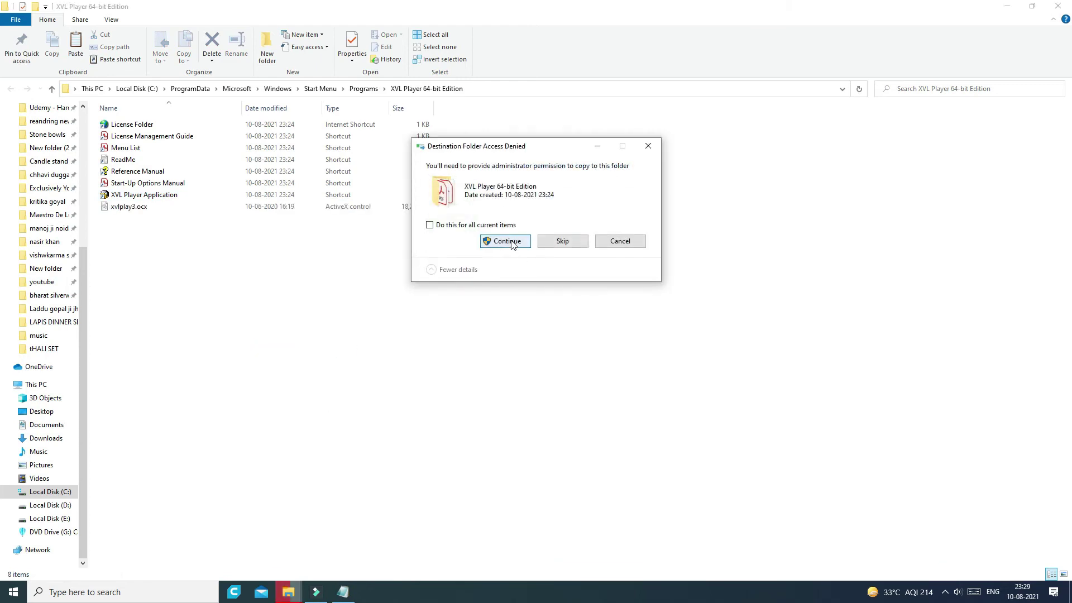
pyautogui.click(510, 241)
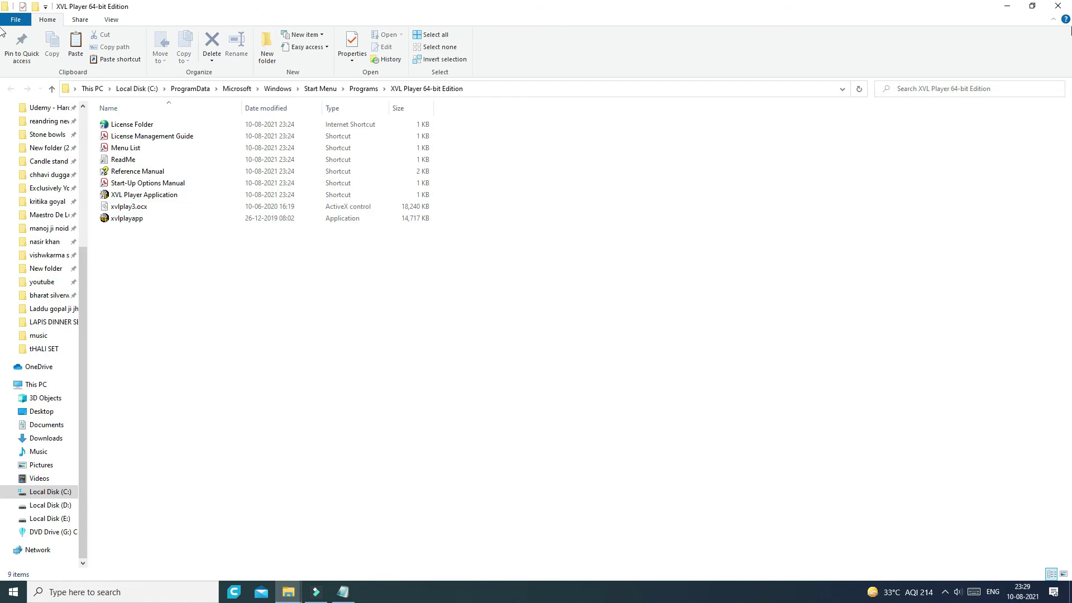
pyautogui.click(1058, 6)
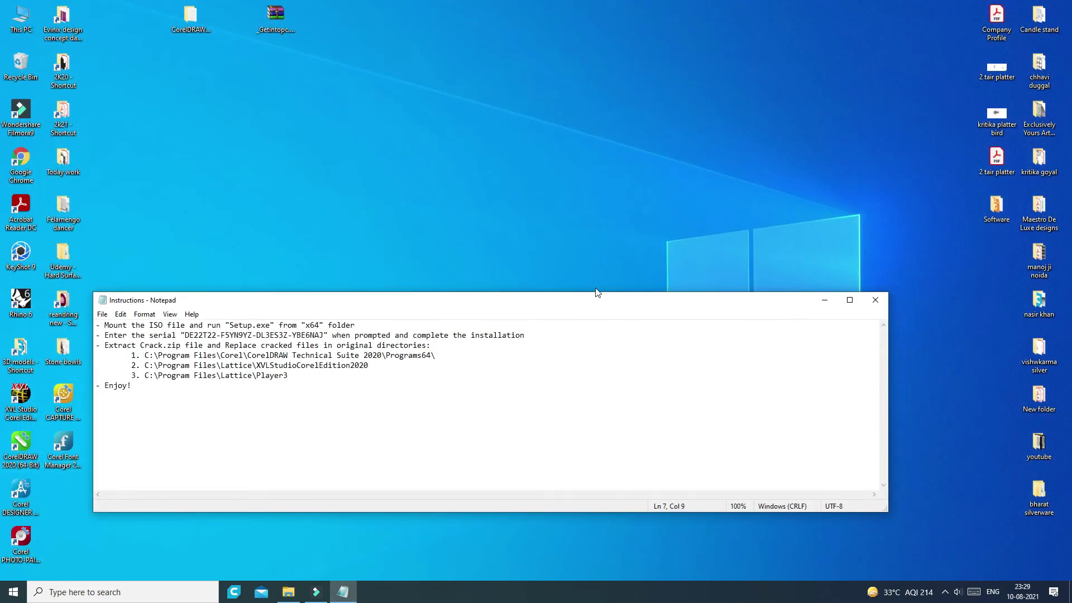
# Close the Instructions file and refresh the desktop twice.
pyautogui.click(873, 300)
pyautogui.rightClick(397, 96)
pyautogui.click(424, 129)
pyautogui.rightClick(356, 87)
pyautogui.click(384, 120)
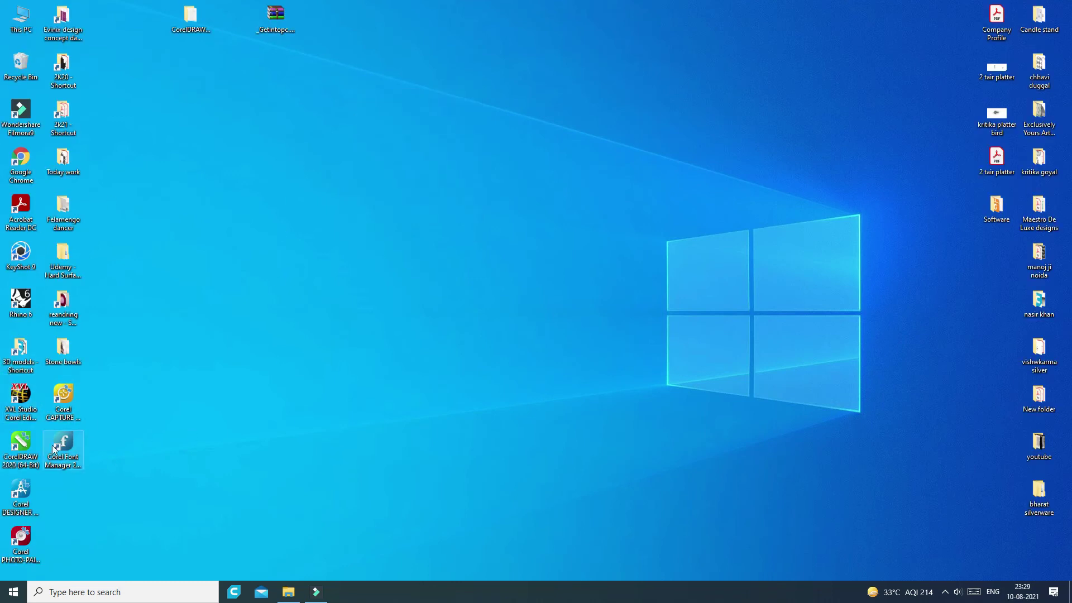
# Launch CorelDRAW 2020 and create a new A4 portrait document with RGB colour mode and 300 dpi, closing the Welcome Screen first.
pyautogui.doubleClick(21, 444)
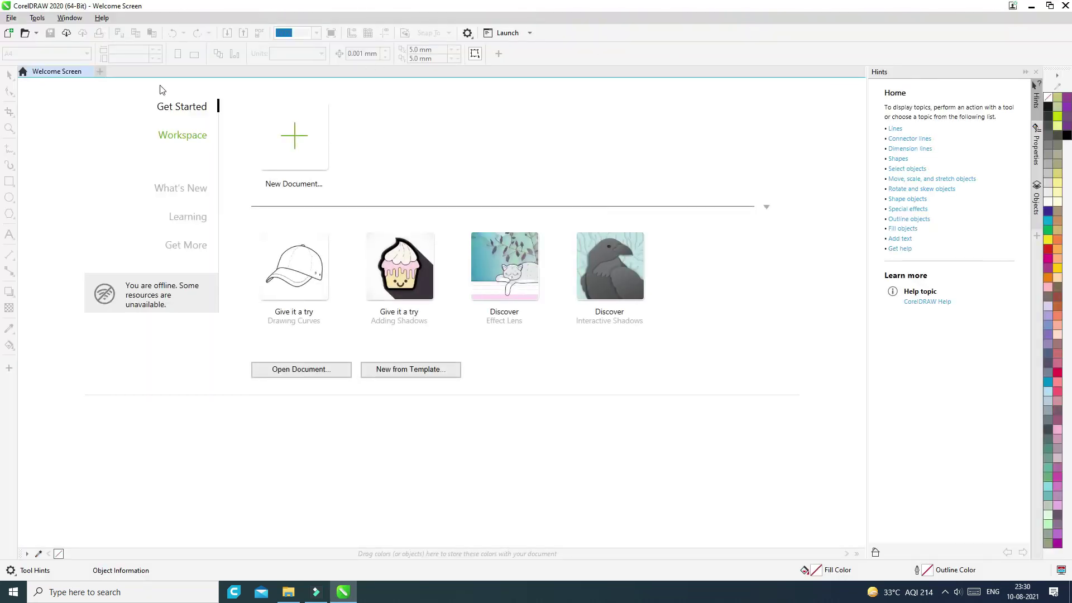
pyautogui.click(88, 72)
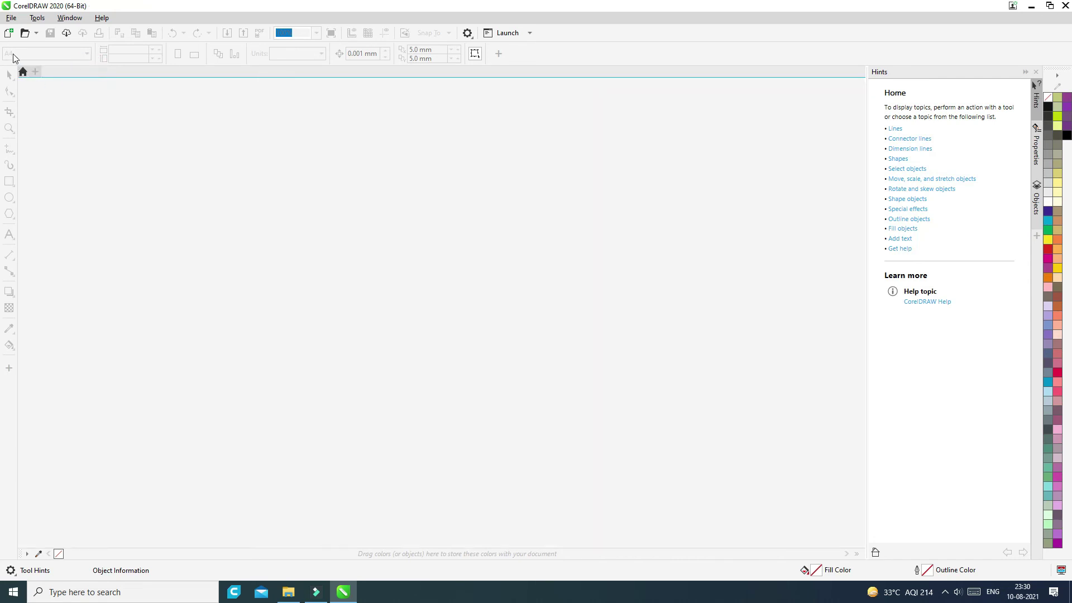
pyautogui.click(9, 33)
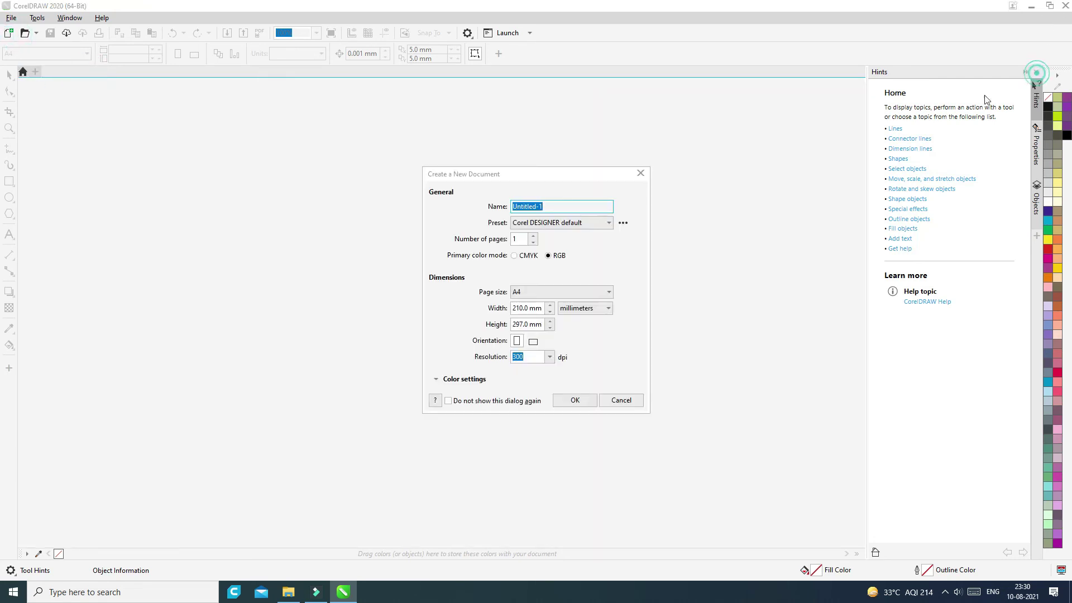
pyautogui.click(584, 400)
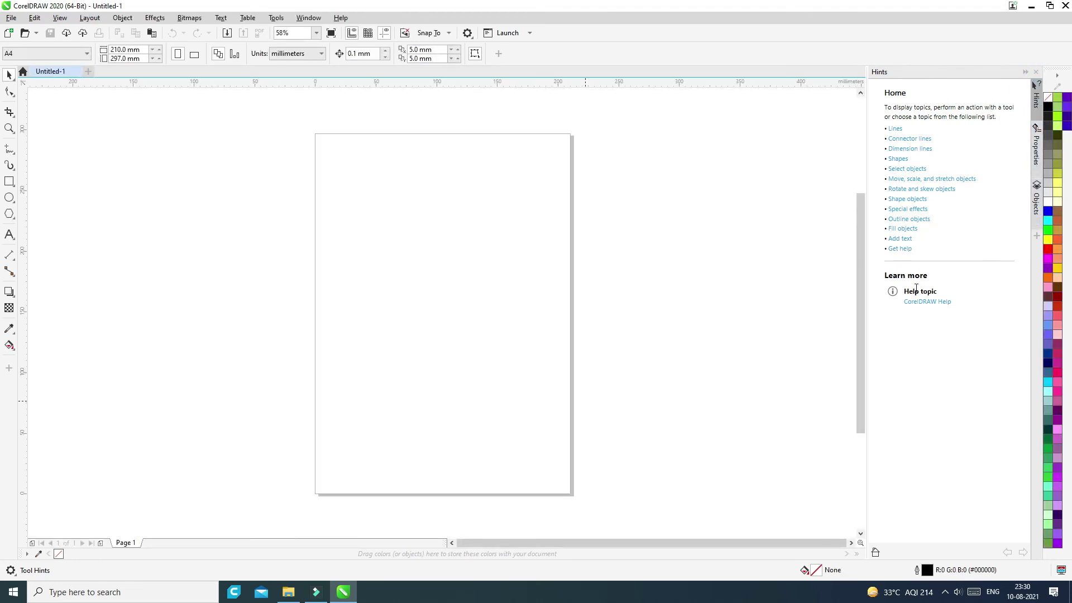
# Close the dockers and draw a narrow upright ellipse about 20 mm wide and 131 mm tall on the page.
pyautogui.click(1036, 201)
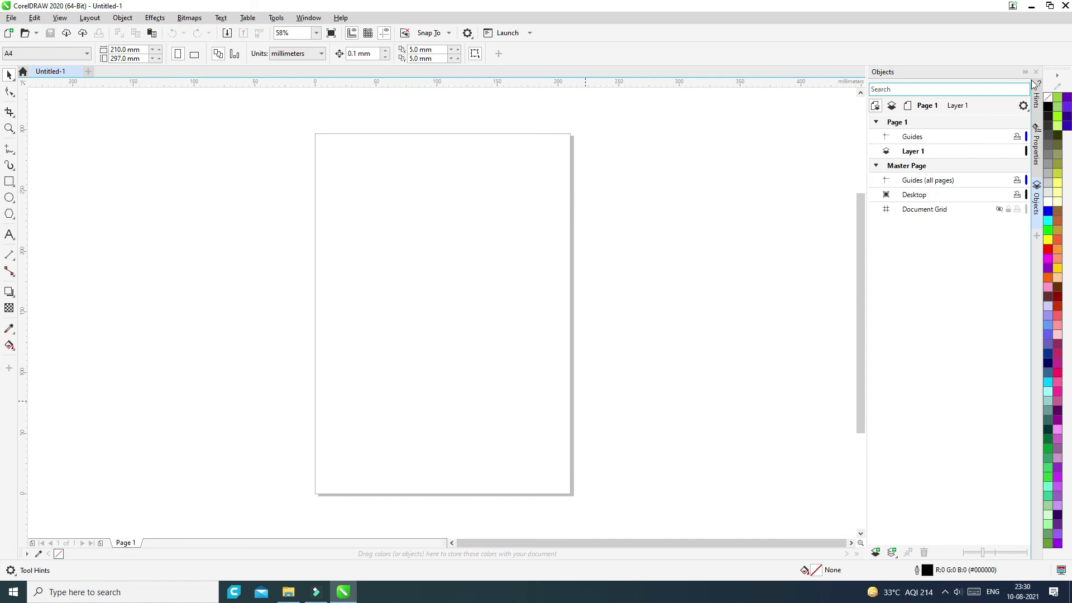
pyautogui.click(1036, 72)
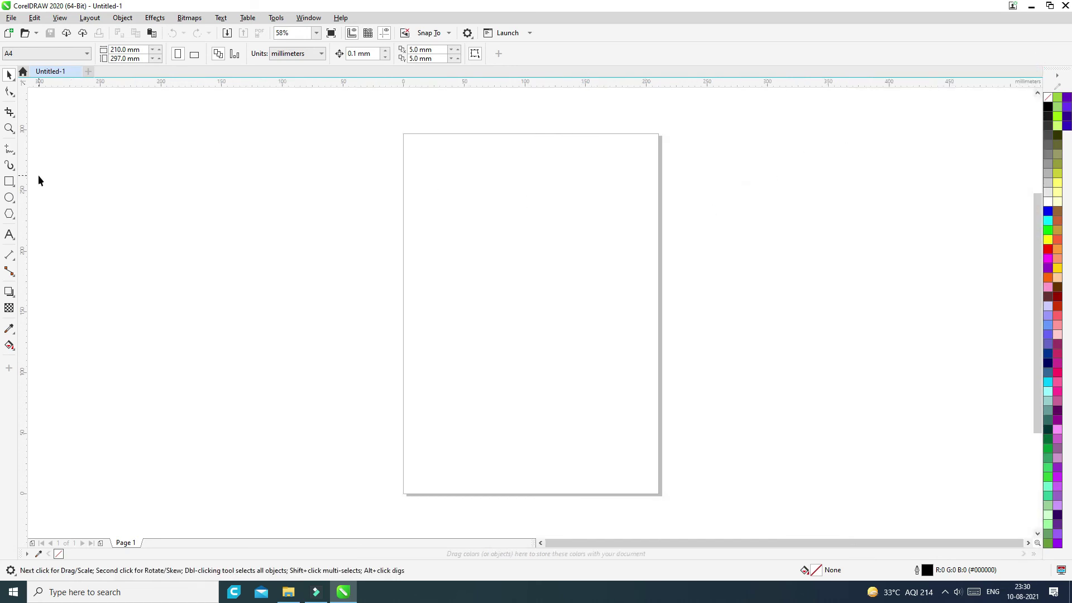
pyautogui.click(9, 198)
pyautogui.moveTo(500, 184); pyautogui.dragTo(524, 342)
# Make a rotated copy of the ellipse about its lower end and repeat it all the way around into a flower.
pyautogui.click(9, 75)
pyautogui.click(512, 262)
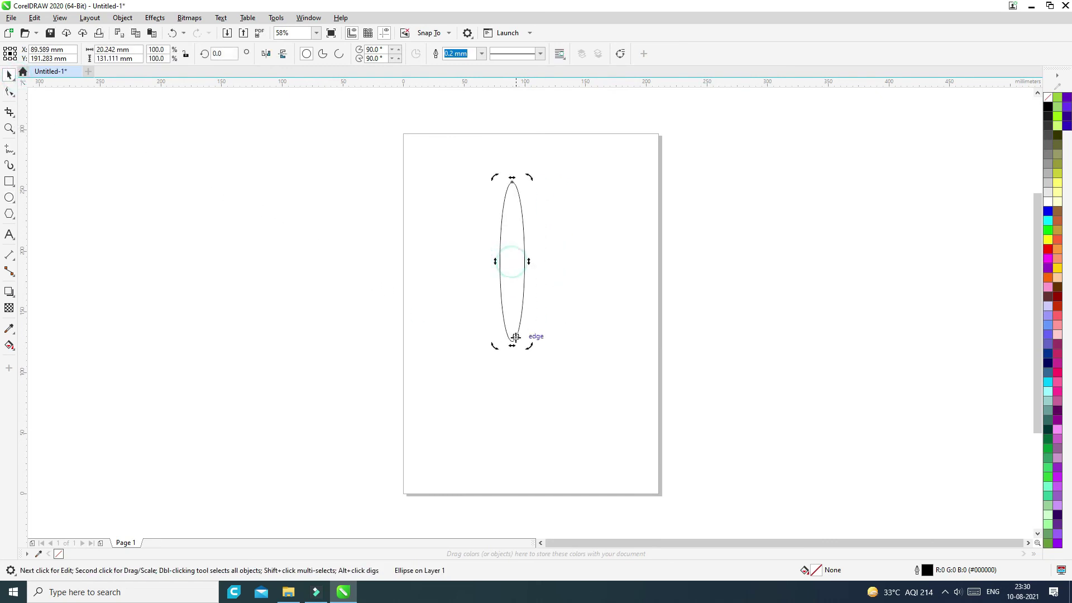
pyautogui.moveTo(493, 177); pyautogui.dragTo(469, 207)
pyautogui.hotkey('ctrl', 'r')
pyautogui.hotkey('ctrl', 'r')
pyautogui.hotkey('ctrl', 'r')
pyautogui.hotkey('ctrl', 'r')
pyautogui.hotkey('ctrl', 'r')
pyautogui.hotkey('ctrl', 'r')
pyautogui.hotkey('ctrl', 'r')
pyautogui.hotkey('ctrl', 'r')
pyautogui.hotkey('ctrl', 'r')
pyautogui.hotkey('ctrl', 'r')
pyautogui.hotkey('ctrl', 'r')
pyautogui.hotkey('ctrl', 'r')
pyautogui.hotkey('ctrl', 'r')
pyautogui.hotkey('ctrl', 'r')
pyautogui.hotkey('ctrl', 'r')
pyautogui.hotkey('ctrl', 'r')
pyautogui.hotkey('ctrl', 'r')
pyautogui.hotkey('ctrl', 'r')
pyautogui.hotkey('ctrl', 'r')
pyautogui.hotkey('ctrl', 'r')
# Combine all the ellipses into one curve and fill it with purple #660066, leaving its outline settings as they are.
pyautogui.hotkey('ctrl', 'a')
pyautogui.hotkey('ctrl', 'l')
pyautogui.click(1057, 372)
pyautogui.click(1057, 411)
pyautogui.press('F12')
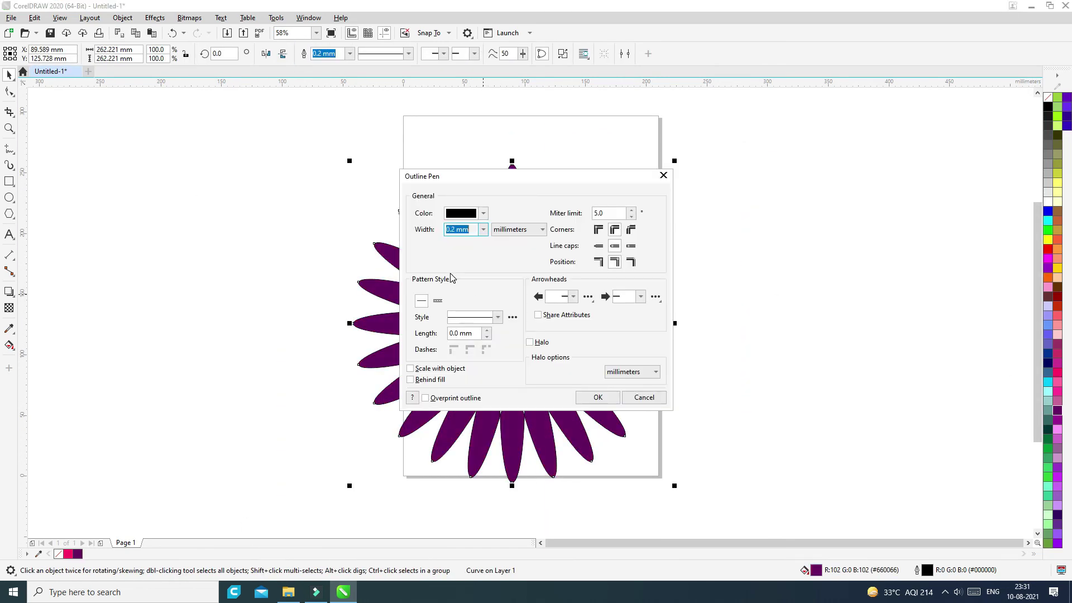
pyautogui.click(663, 175)
# Apply an elliptical fountain fill with purple petal tips and a golden yellow centre to the flower, and remove its outline.
pyautogui.press('F11')
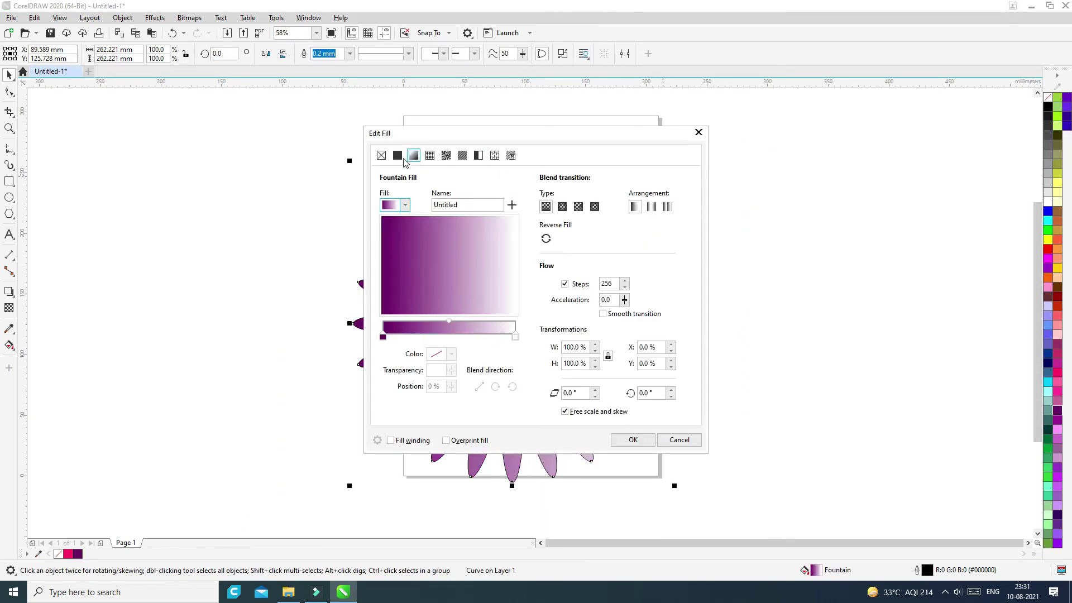
pyautogui.click(562, 207)
pyautogui.click(515, 337)
pyautogui.click(452, 354)
pyautogui.click(442, 489)
pyautogui.click(633, 440)
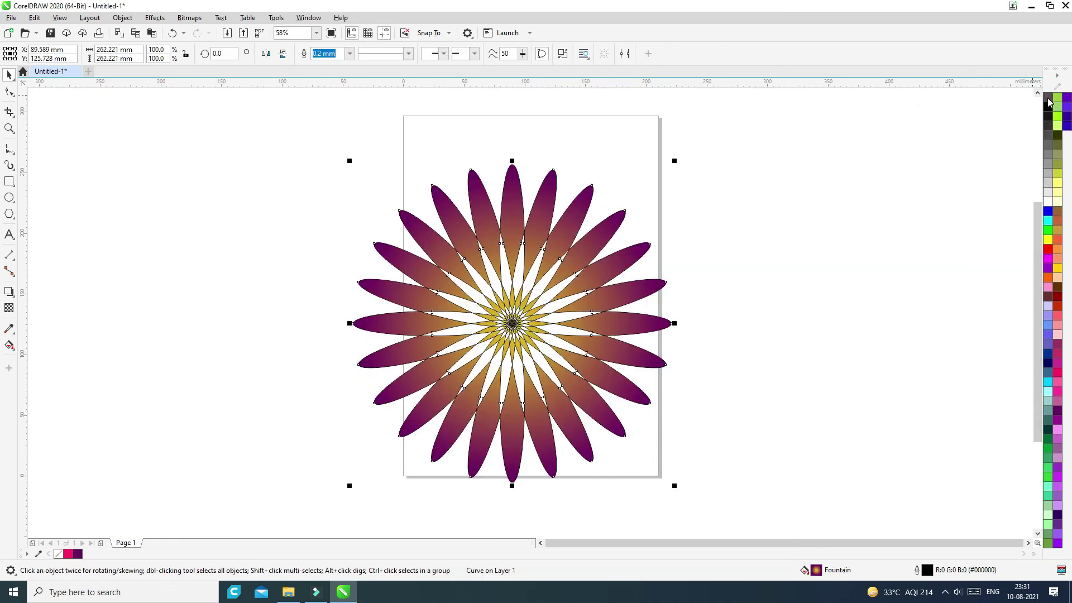
pyautogui.rightClick(1048, 97)
# Scale the flower down to about 136 mm across, move it fully onto the page and deselect it.
pyautogui.moveTo(677, 162); pyautogui.dragTo(541, 296)
pyautogui.moveTo(500, 357); pyautogui.dragTo(586, 229)
pyautogui.click(652, 280)
# Add a black drop shadow with an opacity of 97 around the flower using the Drop Shadow tool.
pyautogui.scroll(3, 652, 280)
pyautogui.click(9, 291)
pyautogui.click(48, 291)
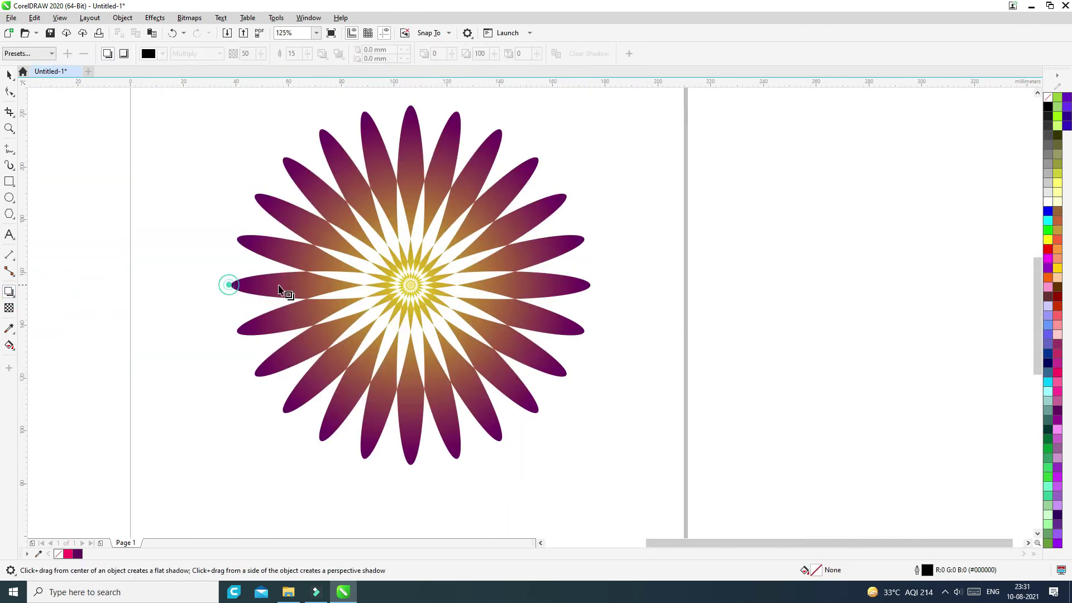
pyautogui.moveTo(231, 289); pyautogui.dragTo(590, 286)
pyautogui.press('space')
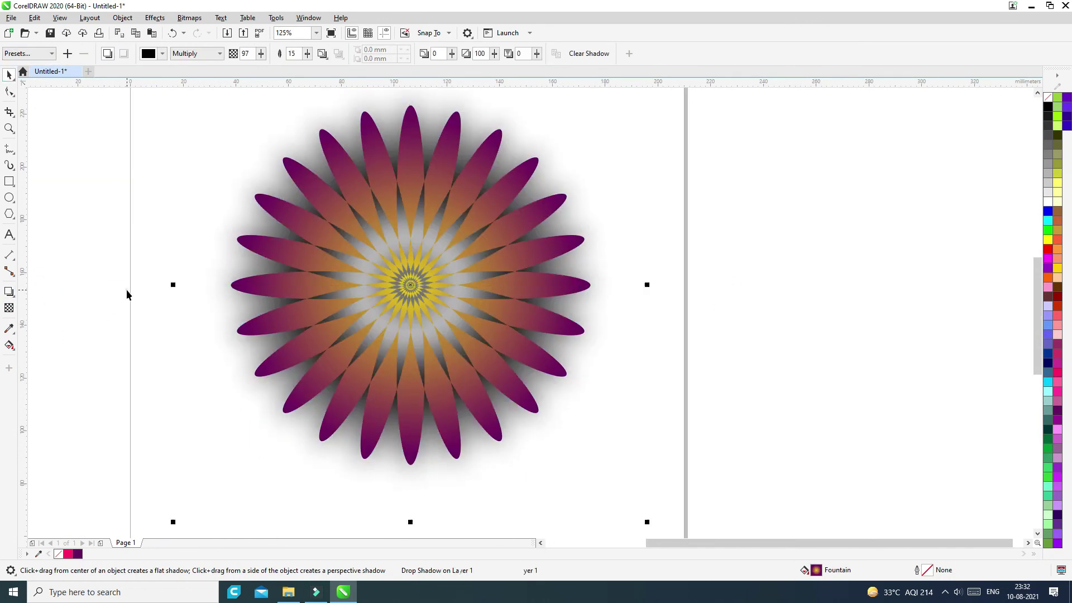
pyautogui.scroll(-3, 520, 219)
pyautogui.scroll(3, 500, 237)
# Change the flower's drop shadow colour to light green from the RGB palette and deselect the flower.
pyautogui.press('space')
pyautogui.moveTo(501, 236); pyautogui.dragTo(561, 236)
pyautogui.click(162, 53)
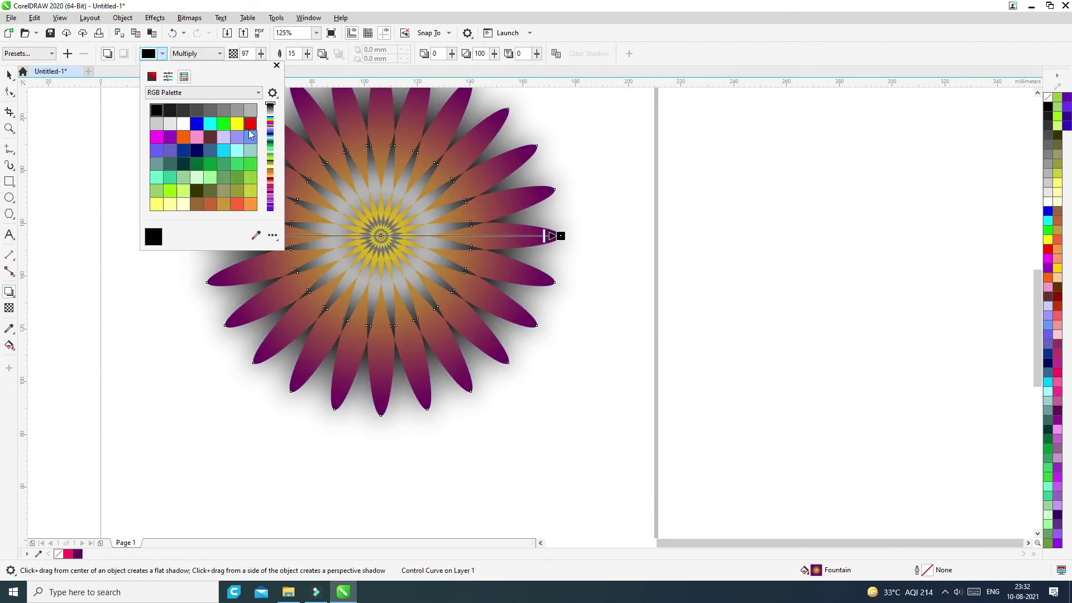
pyautogui.click(249, 129)
pyautogui.click(213, 177)
pyautogui.click(645, 163)
pyautogui.scroll(-5, 282, 277)
pyautogui.scroll(5, 319, 107)
# Dimension the flower's overall height from the top to the bottom petal tip and choose other units for the dimension.
pyautogui.click(318, 108)
pyautogui.scroll(-2, 319, 108)
pyautogui.click(9, 255)
pyautogui.click(50, 255)
pyautogui.moveTo(317, 123); pyautogui.dragTo(321, 306)
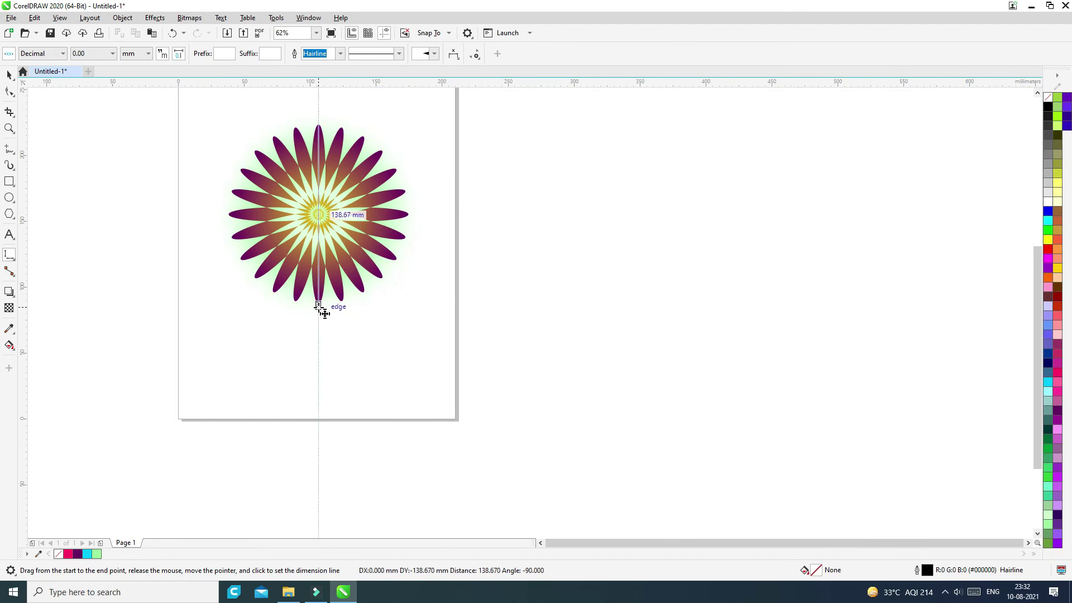
pyautogui.click(436, 210)
pyautogui.click(148, 53)
pyautogui.click(140, 134)
pyautogui.press('space')
pyautogui.click(348, 211)
pyautogui.scroll(2, 330, 223)
pyautogui.click(10, 295)
pyautogui.click(47, 303)
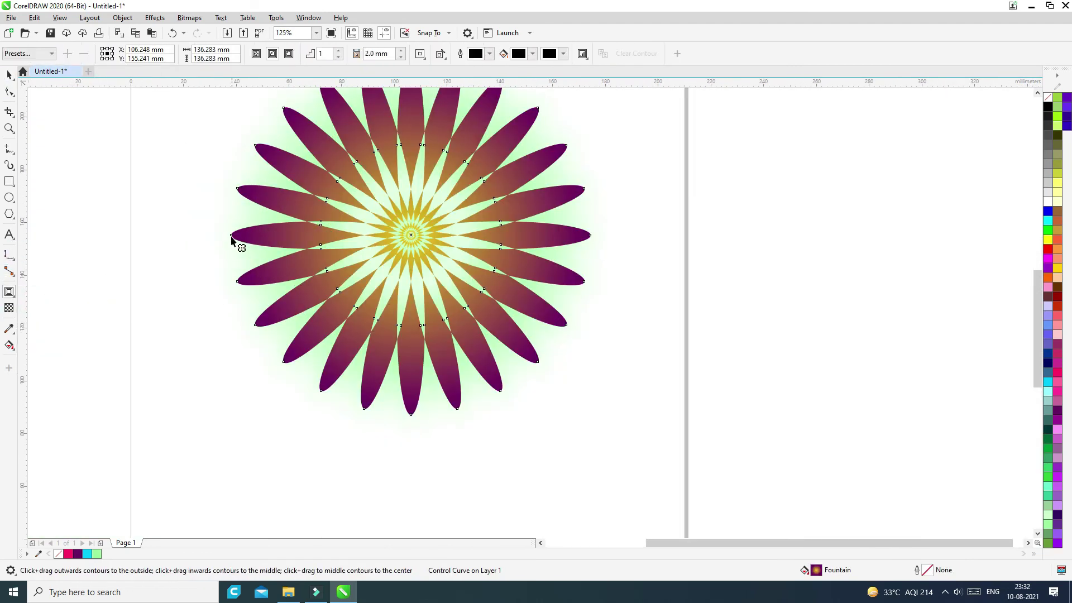
pyautogui.press('Return')
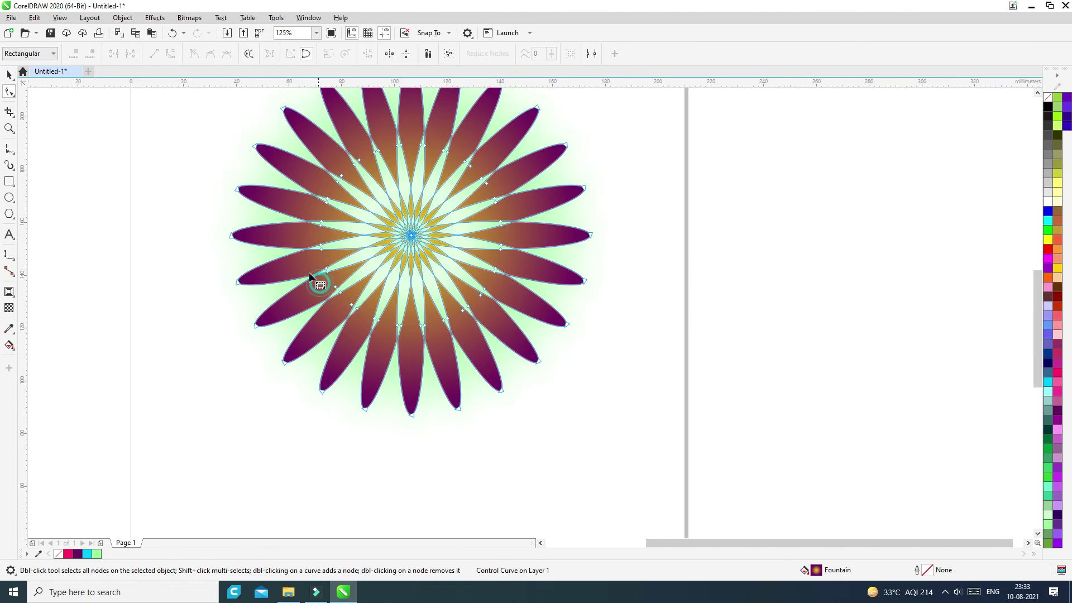
pyautogui.press('space')
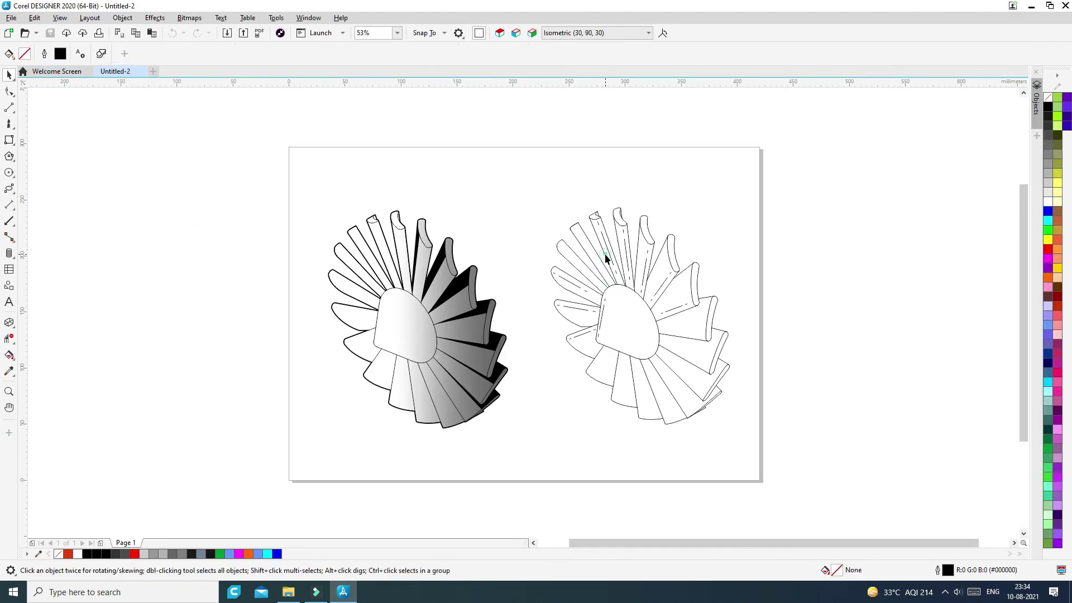
# In Corel DESIGNER, draw a curved petal outline on the emptied page and repeat rotated copies around its base point into a full rosette.
pyautogui.click(88, 72)
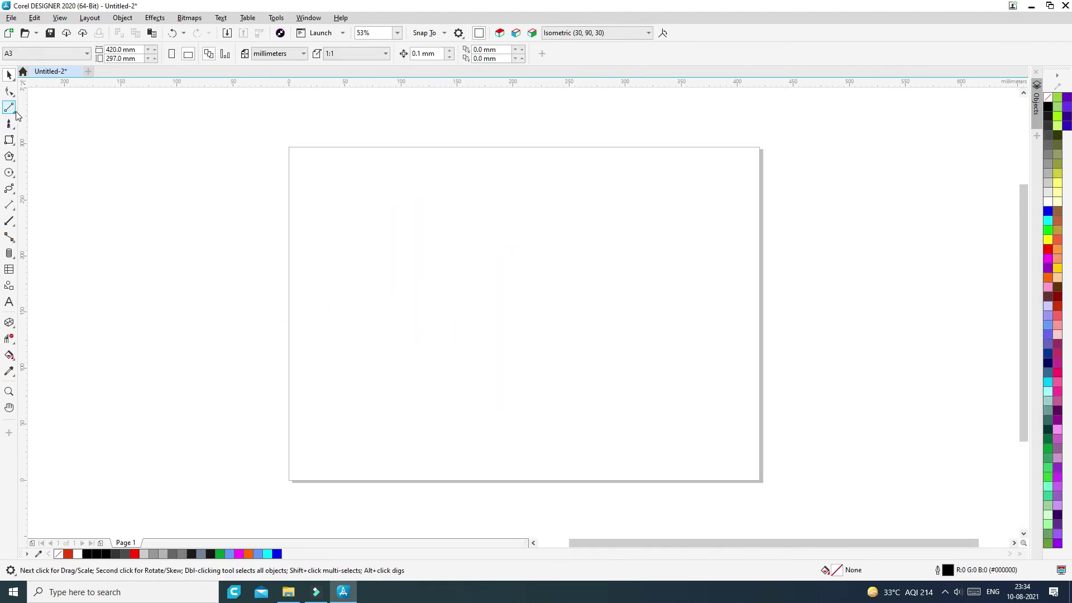
pyautogui.moveTo(489, 313); pyautogui.dragTo(445, 309)
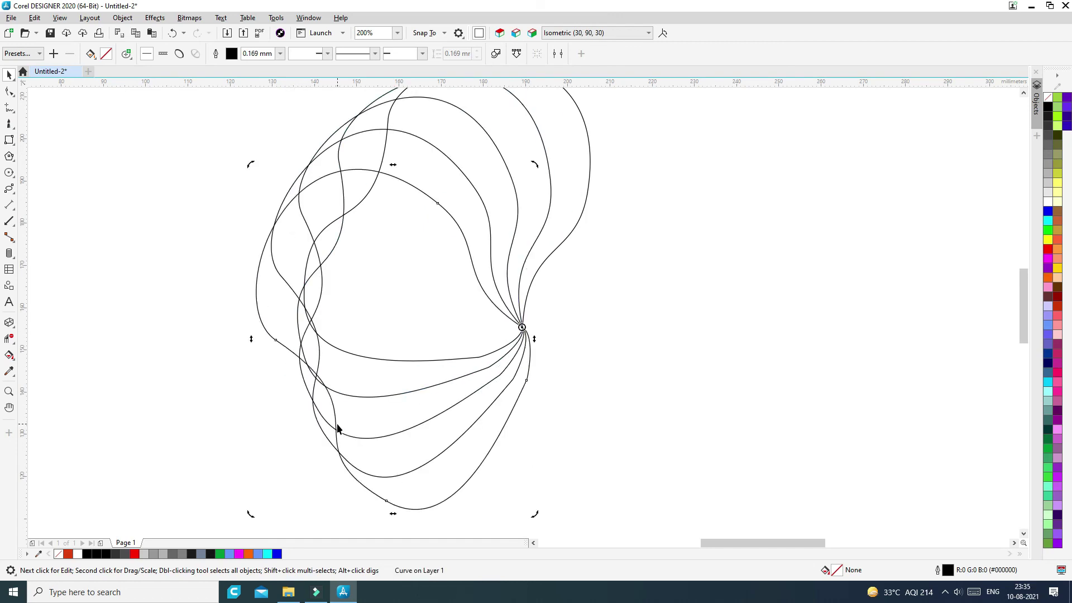
pyautogui.hotkey('ctrl', 'r')
pyautogui.hotkey('ctrl', 'r')
pyautogui.hotkey('ctrl', 'r')
pyautogui.hotkey('ctrl', 'r')
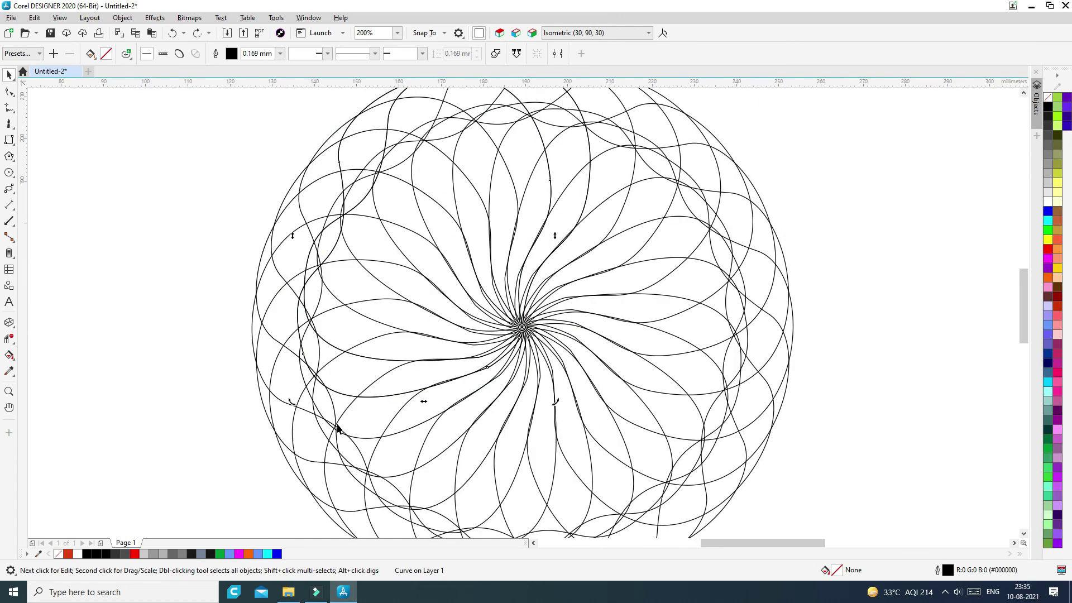